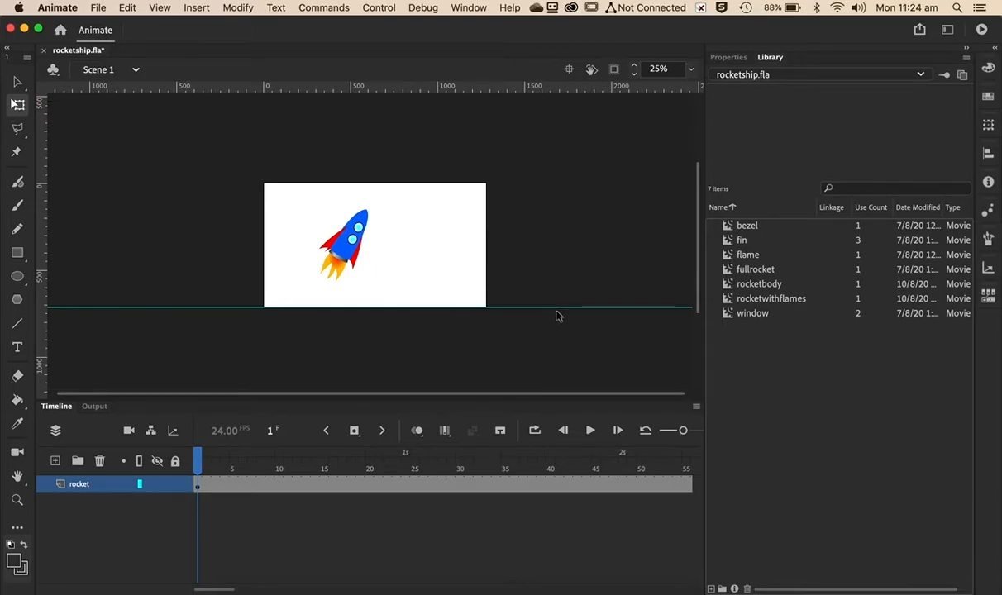
Step: Remove the horizontal guide and move the rocket off the stage, just below its lower-left corner
{"action": "left_click_drag", "start_coordinate": [558, 310], "coordinate": [579, 88]}
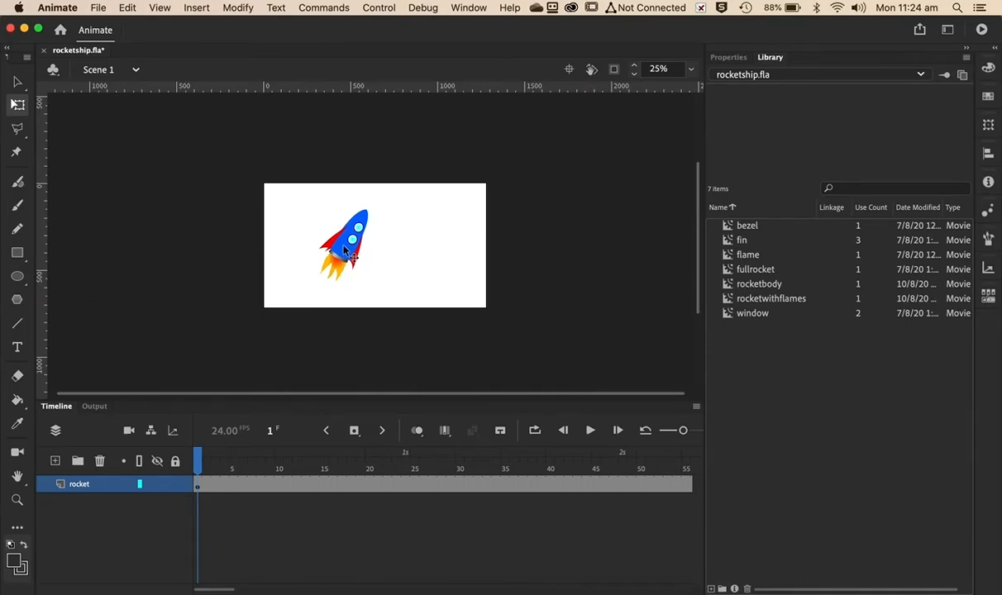
{"action": "left_click_drag", "start_coordinate": [362, 261], "coordinate": [244, 354]}
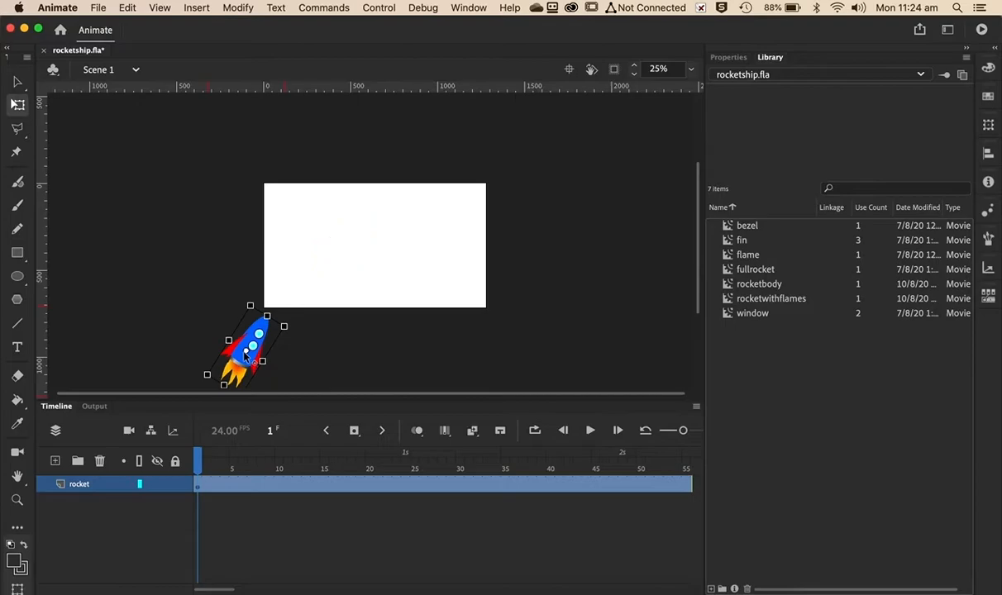
{"action": "mouse_move", "coordinate": [242, 358]}
{"action": "left_mouse_down"}
{"action": "mouse_move", "coordinate": [460, 209]}
{"action": "mouse_move", "coordinate": [236, 362]}
{"action": "left_mouse_up"}
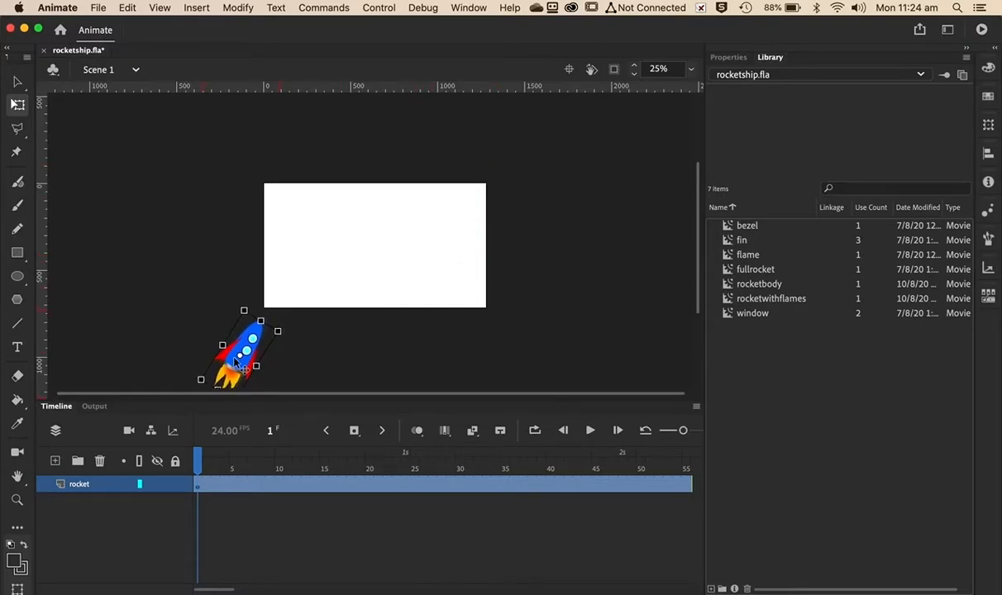
Step: Reduce the rocket layer to a single frame and move its keyframe to frame 48
{"action": "left_click", "coordinate": [206, 494]}
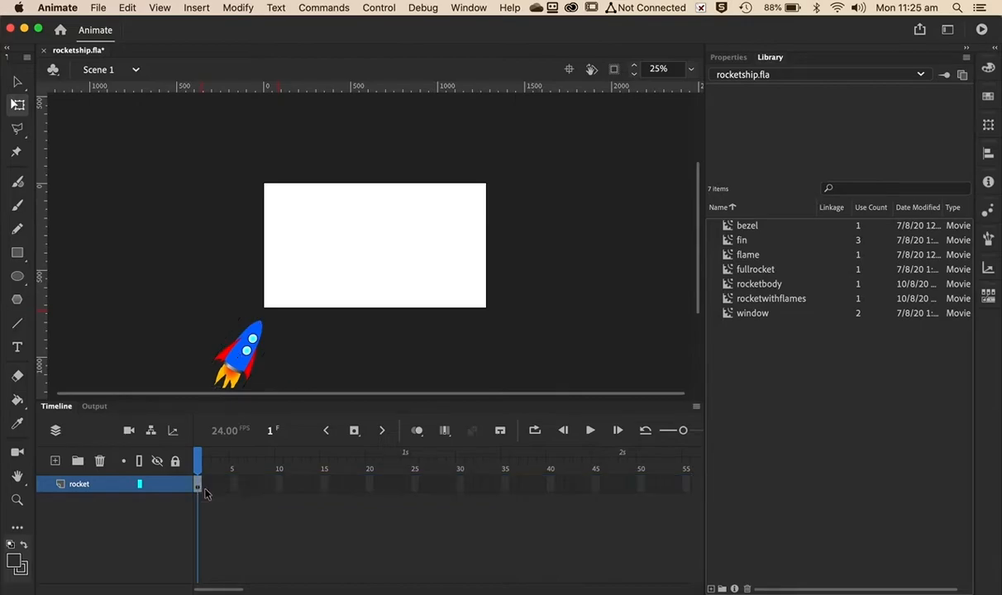
{"action": "left_click_drag", "start_coordinate": [197, 486], "coordinate": [187, 517]}
{"action": "left_click_drag", "start_coordinate": [198, 486], "coordinate": [502, 513]}
{"action": "left_click_drag", "start_coordinate": [626, 498], "coordinate": [627, 499]}
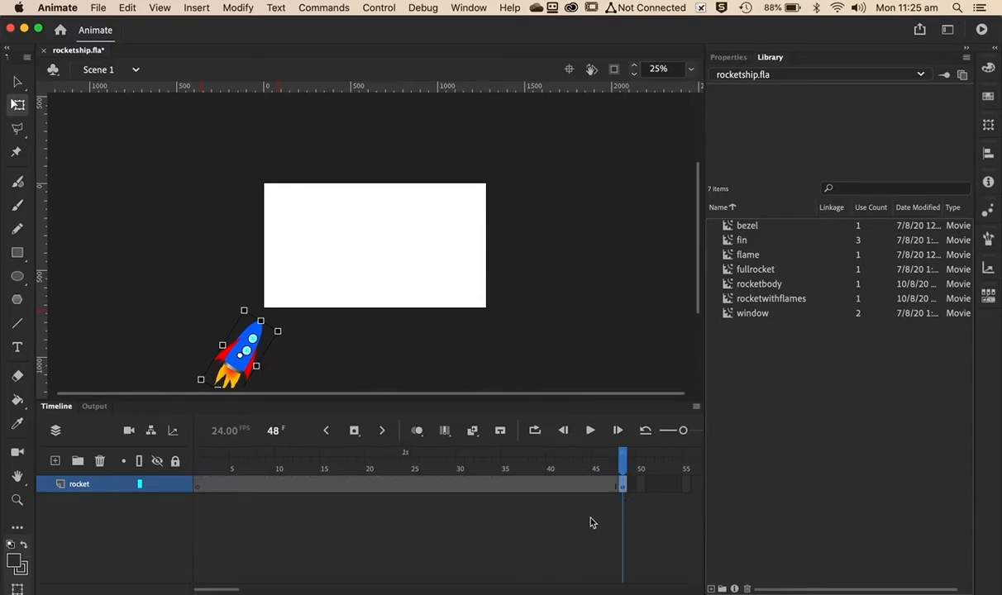
Step: Extend the rocket layer's frames to frame 150
{"action": "scroll", "coordinate": [512, 548], "scroll_direction": "right", "scroll_amount": 5}
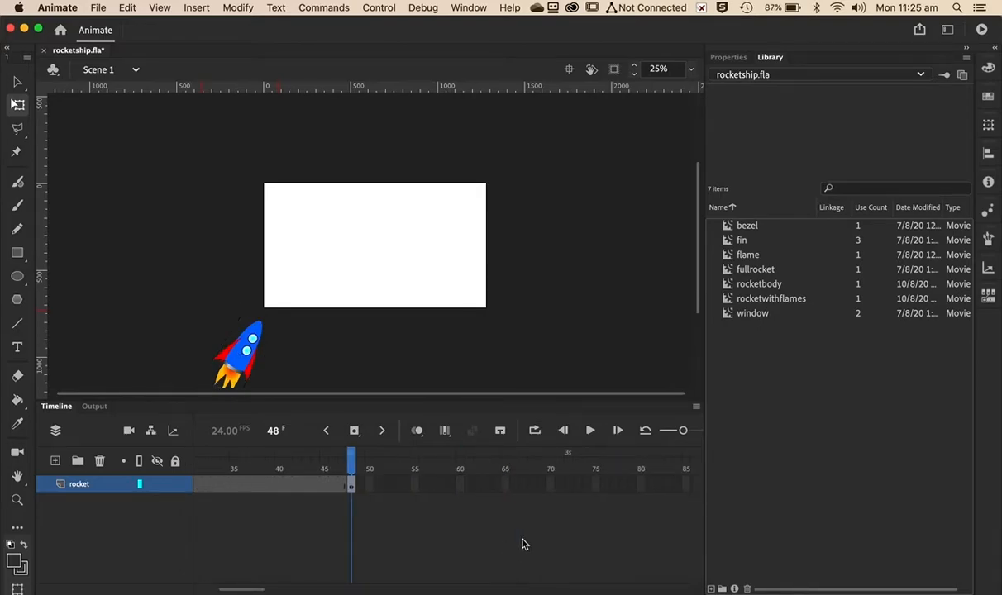
{"action": "scroll", "coordinate": [523, 544], "scroll_direction": "right", "scroll_amount": 12}
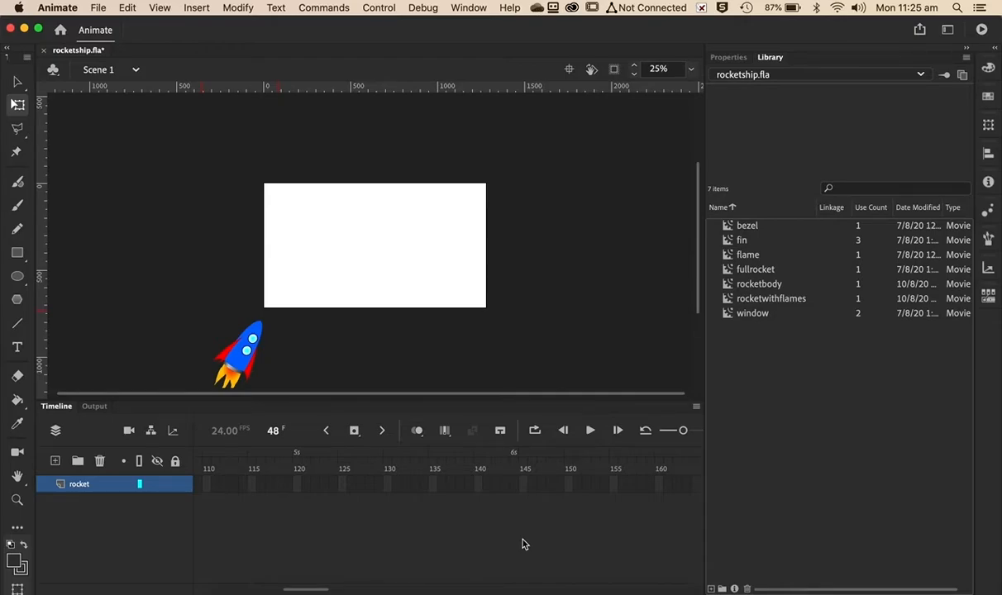
{"action": "left_click", "coordinate": [570, 489]}
{"action": "key", "text": "z"}
{"action": "scroll", "coordinate": [529, 488], "scroll_direction": "right", "scroll_amount": 1}
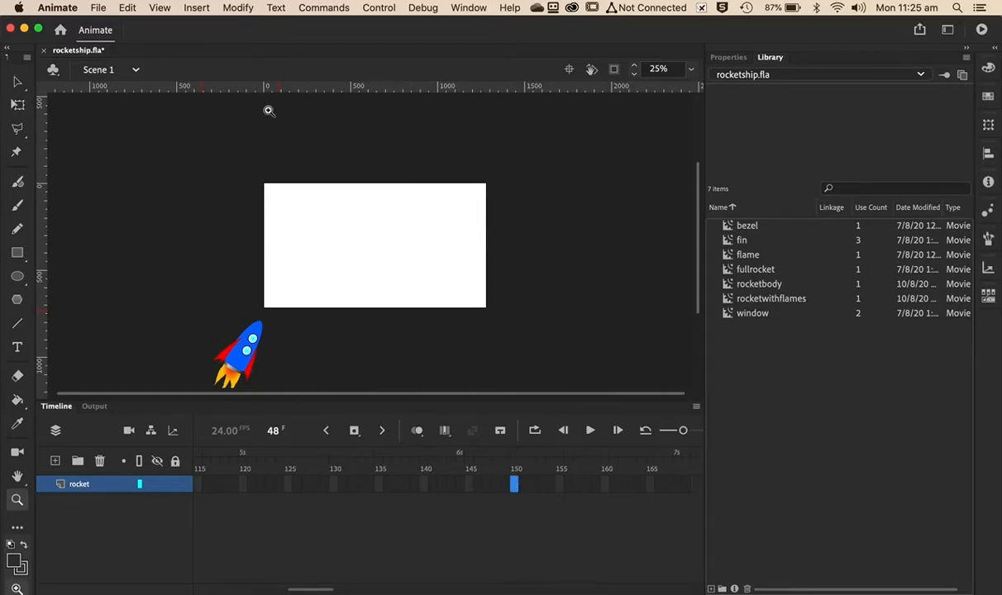
{"action": "key", "text": "F5"}
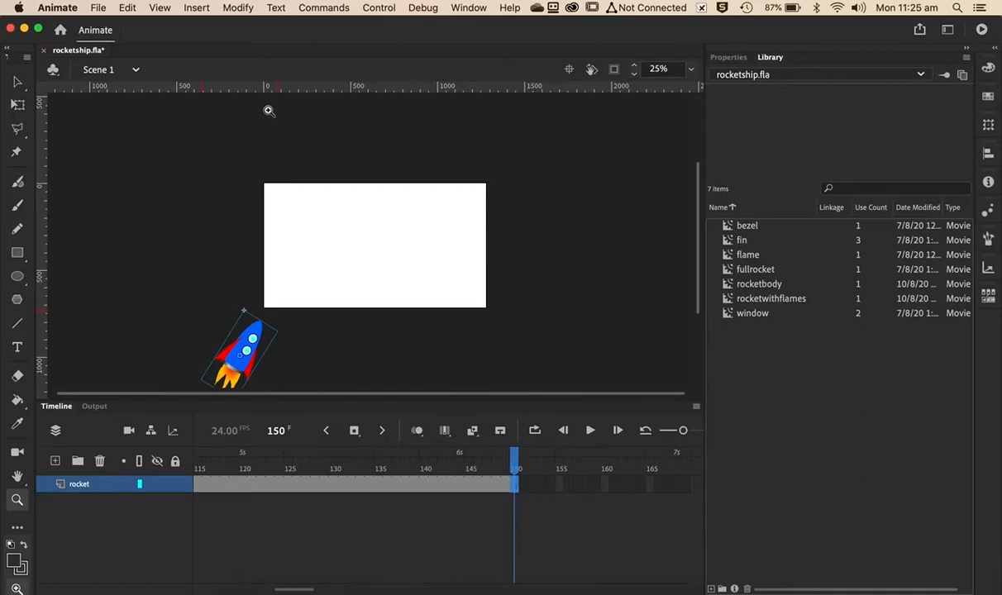
Step: Enlarge the rocket at keyframe 48 to a width of about 735 with its proportions locked
{"action": "scroll", "coordinate": [303, 536], "scroll_direction": "left", "scroll_amount": 10}
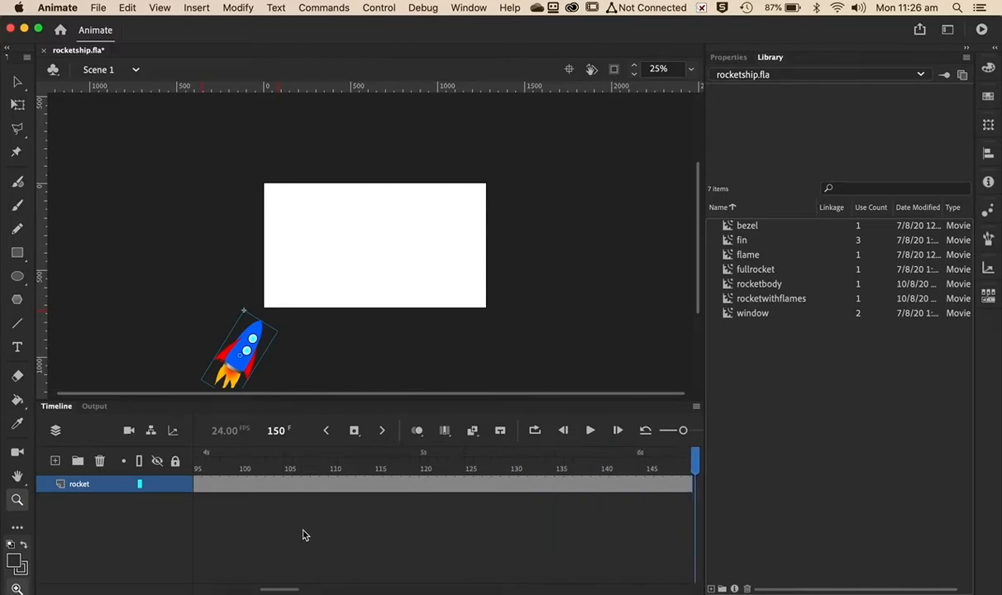
{"action": "scroll", "coordinate": [303, 536], "scroll_direction": "left", "scroll_amount": 1}
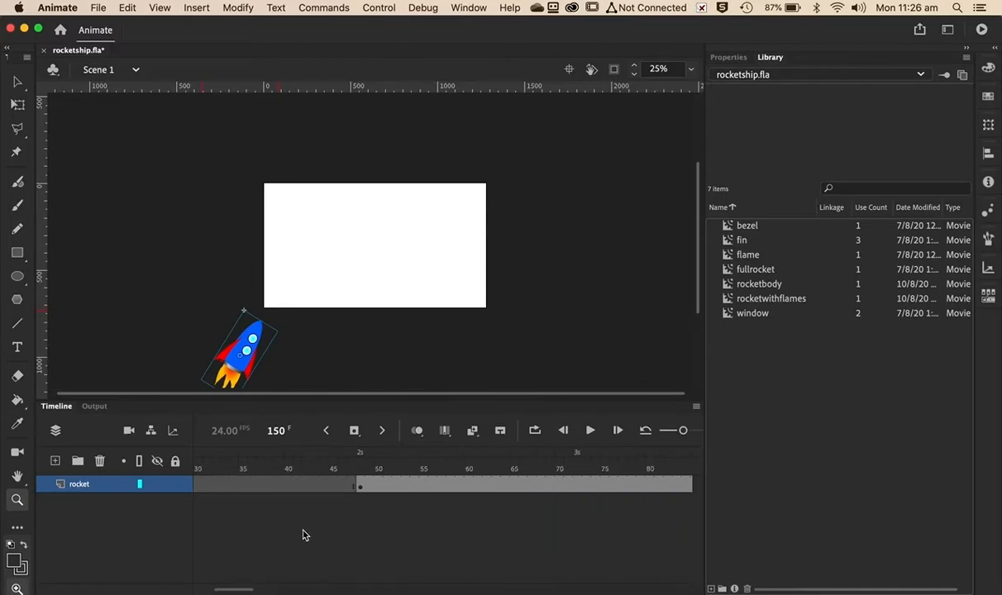
{"action": "left_click", "coordinate": [360, 486]}
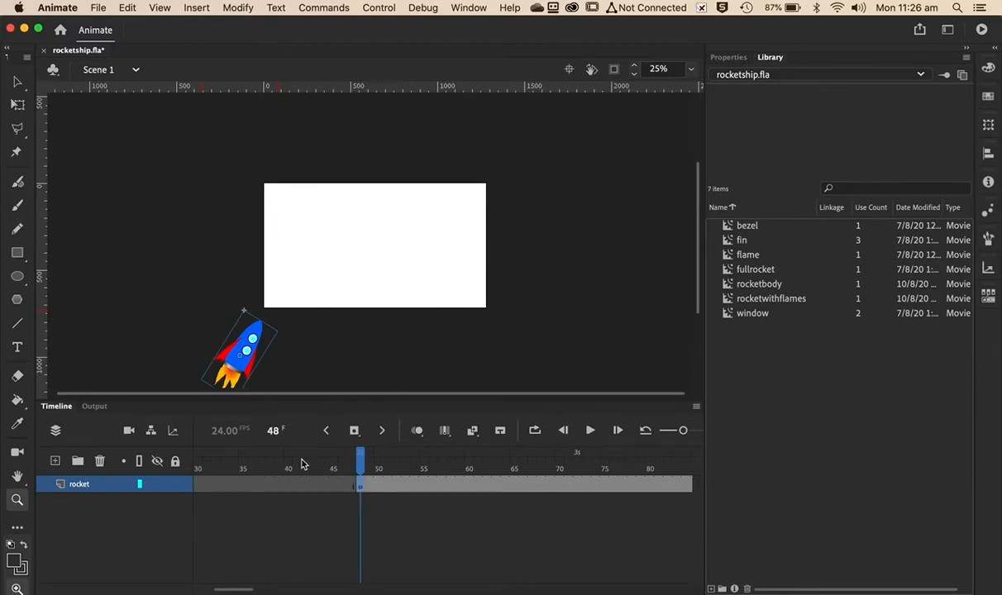
{"action": "left_click", "coordinate": [249, 349]}
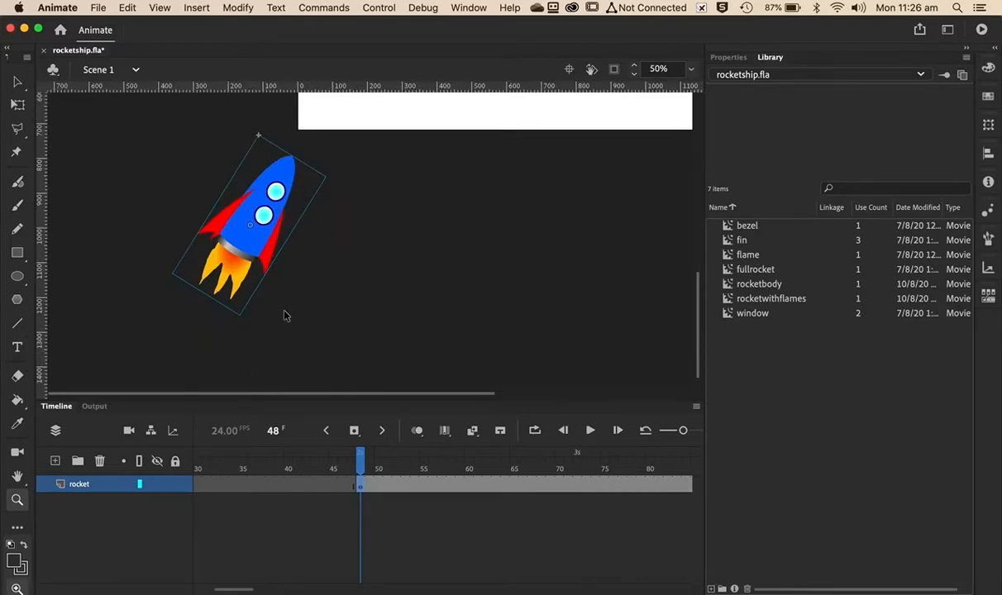
{"action": "left_click", "coordinate": [284, 316], "text": "alt"}
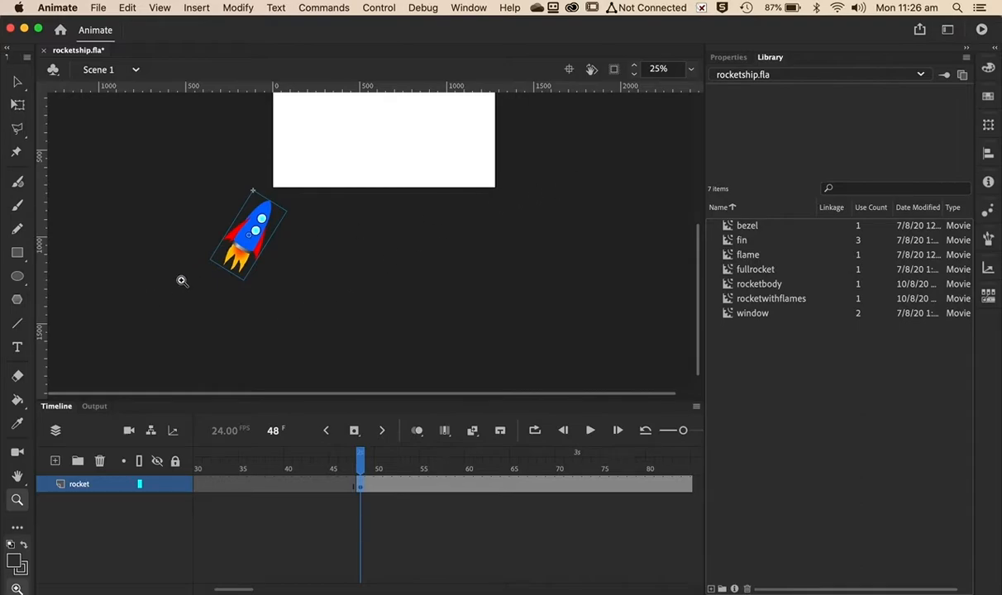
{"action": "left_click", "coordinate": [18, 82]}
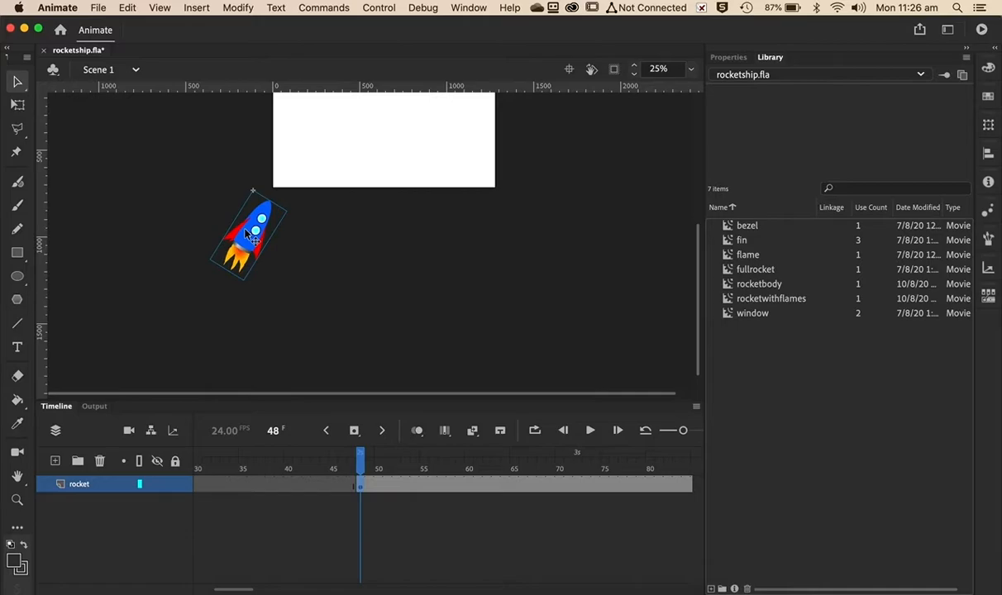
{"action": "key", "text": "q"}
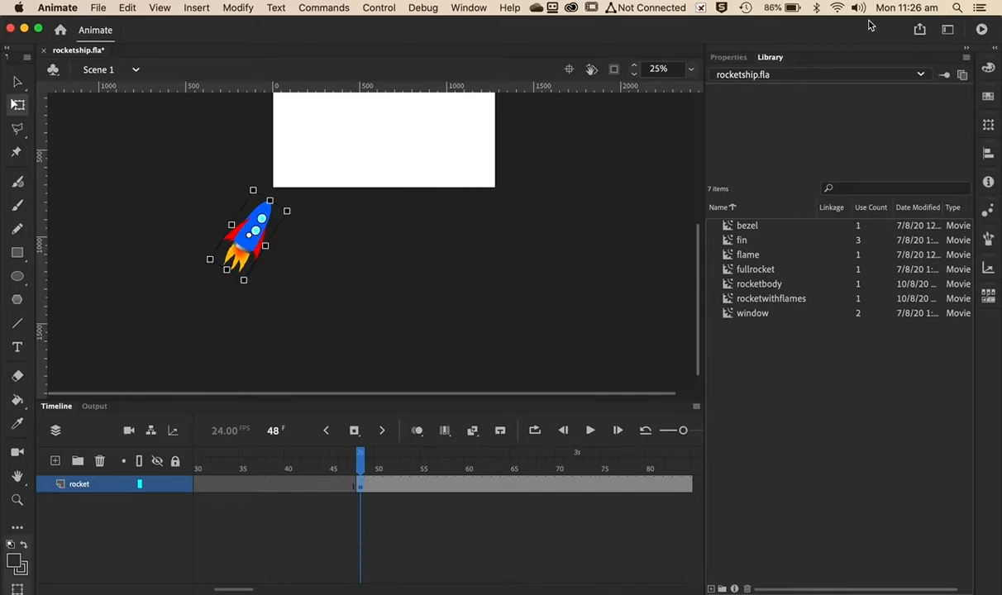
{"action": "left_click", "coordinate": [727, 57]}
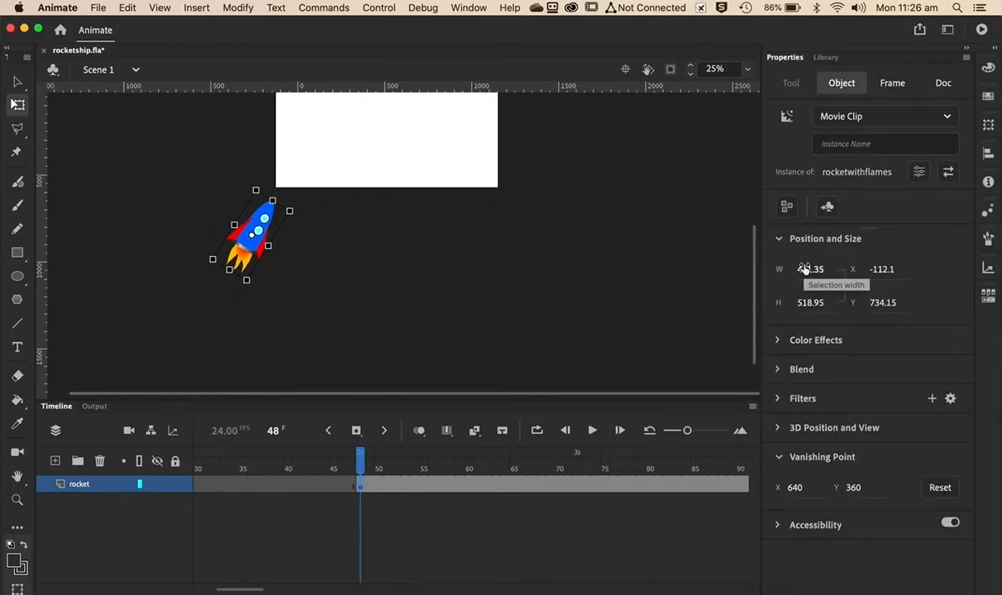
{"action": "left_click_drag", "start_coordinate": [804, 269], "coordinate": [824, 313]}
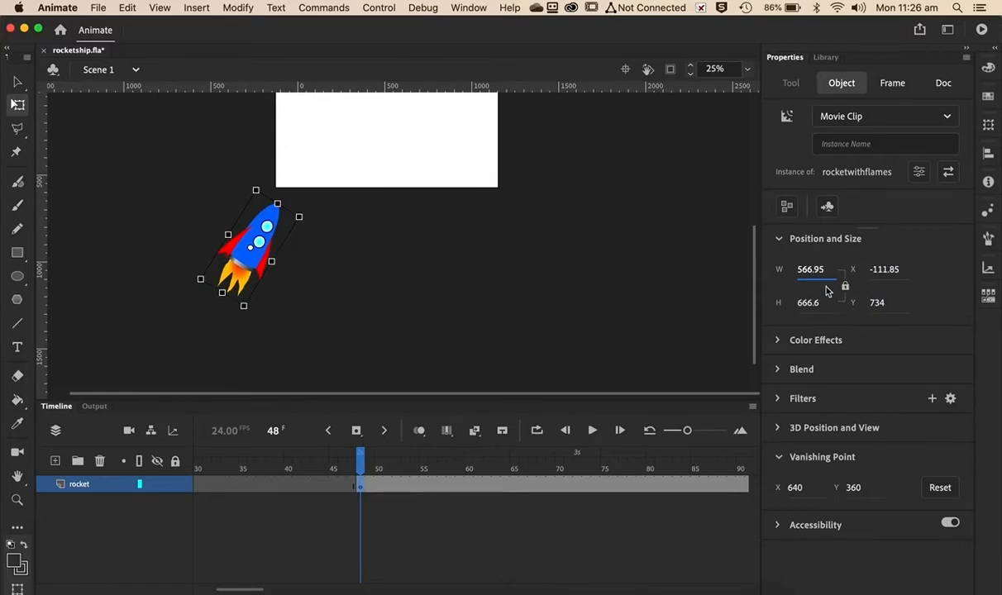
{"action": "left_click_drag", "start_coordinate": [803, 269], "coordinate": [920, 263]}
{"action": "scroll", "coordinate": [484, 271], "scroll_direction": "up", "scroll_amount": 3}
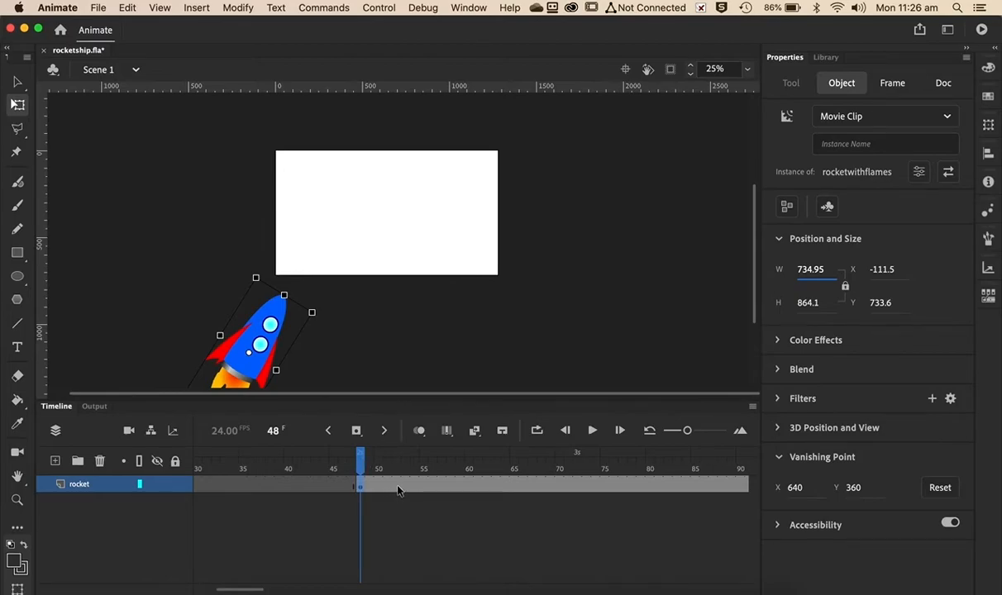
Step: Create a motion tween on the rocket layer and move the rocket to the stage's upper-right corner at frame 150
{"action": "right_click", "coordinate": [398, 490]}
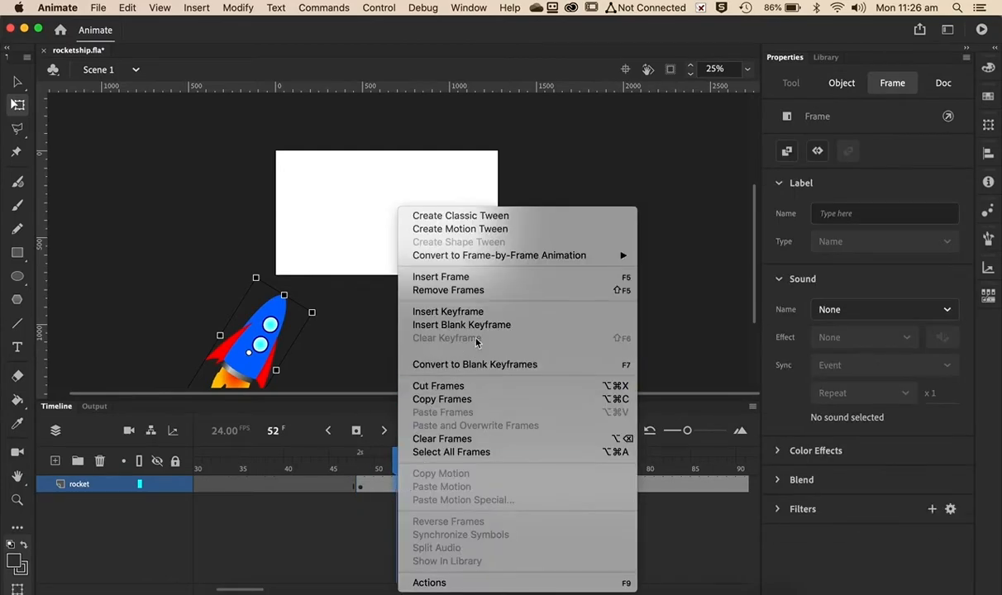
{"action": "left_click", "coordinate": [495, 233]}
{"action": "left_click_drag", "start_coordinate": [489, 465], "coordinate": [521, 470]}
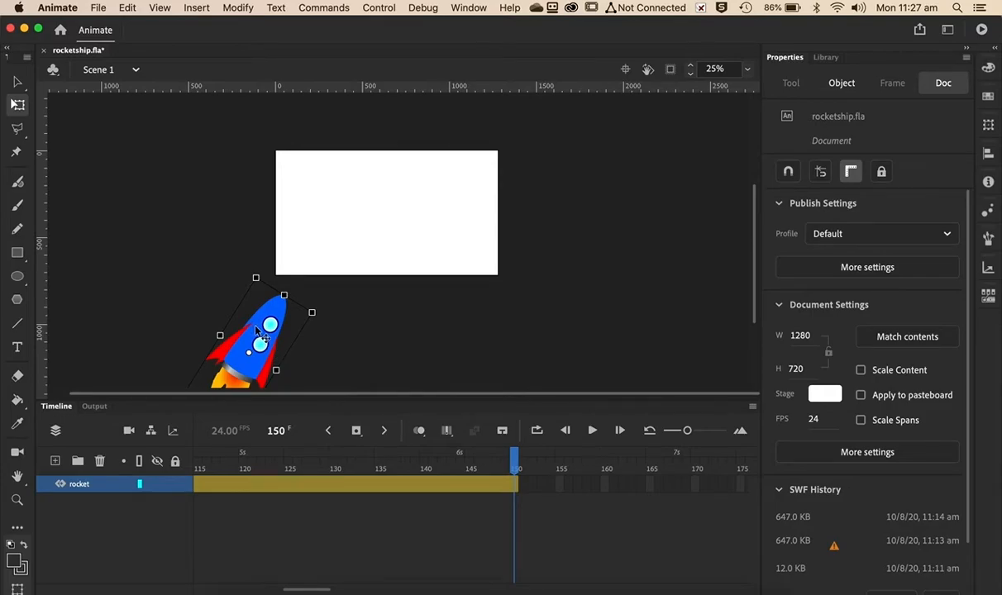
{"action": "left_click_drag", "start_coordinate": [261, 333], "coordinate": [477, 149]}
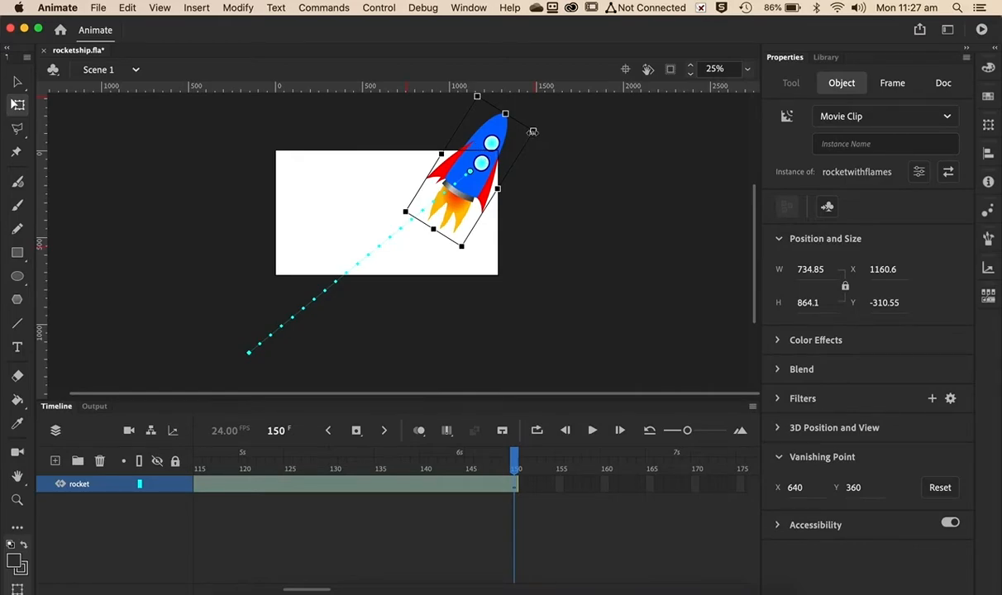
Step: Rotate the rocket clockwise at frames 150 and 48 so it points along the motion path
{"action": "left_click_drag", "start_coordinate": [555, 141], "coordinate": [561, 150]}
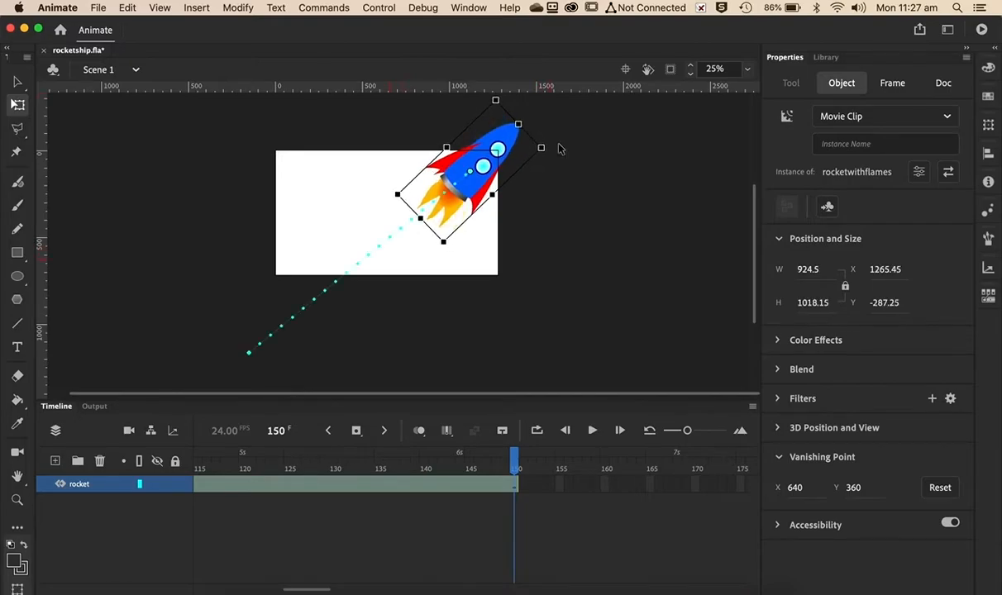
{"action": "left_click_drag", "start_coordinate": [514, 461], "coordinate": [621, 463]}
{"action": "left_click", "coordinate": [379, 341]}
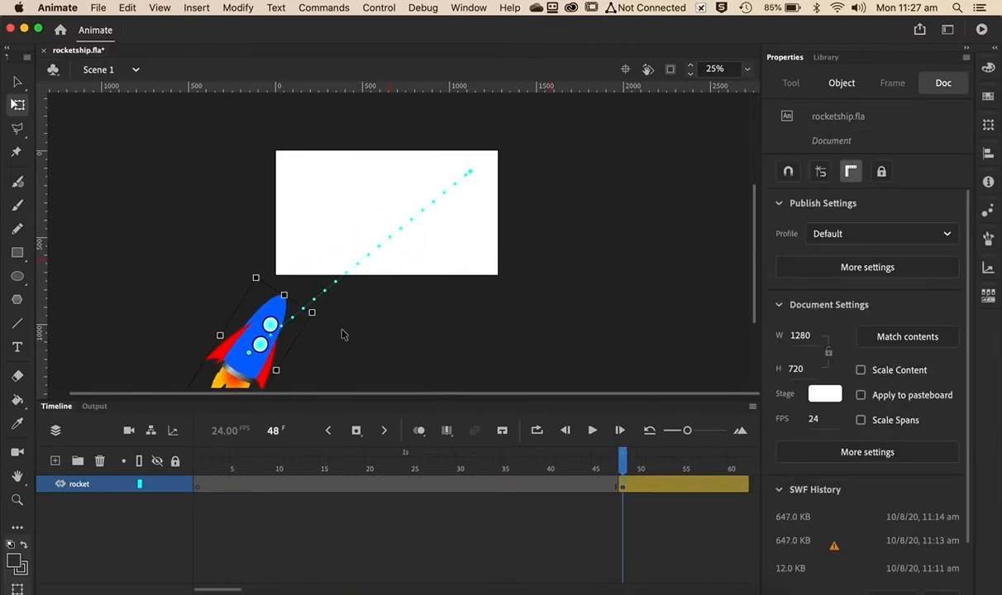
{"action": "left_click_drag", "start_coordinate": [327, 320], "coordinate": [332, 338]}
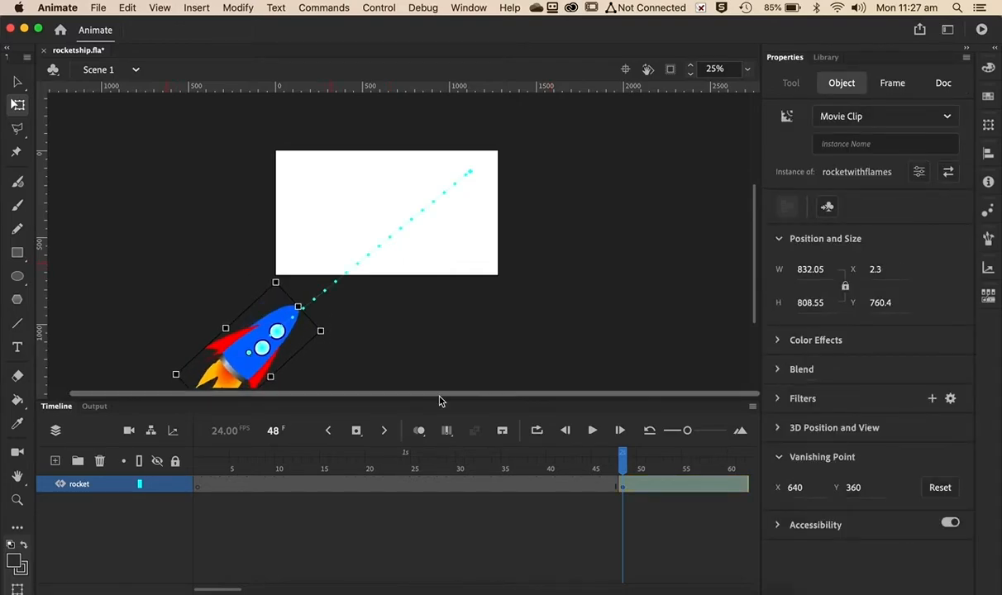
Step: Preview the rocket's motion tween from frame 48 to frame 150
{"action": "left_click", "coordinate": [626, 463]}
{"action": "key", "text": "Return"}
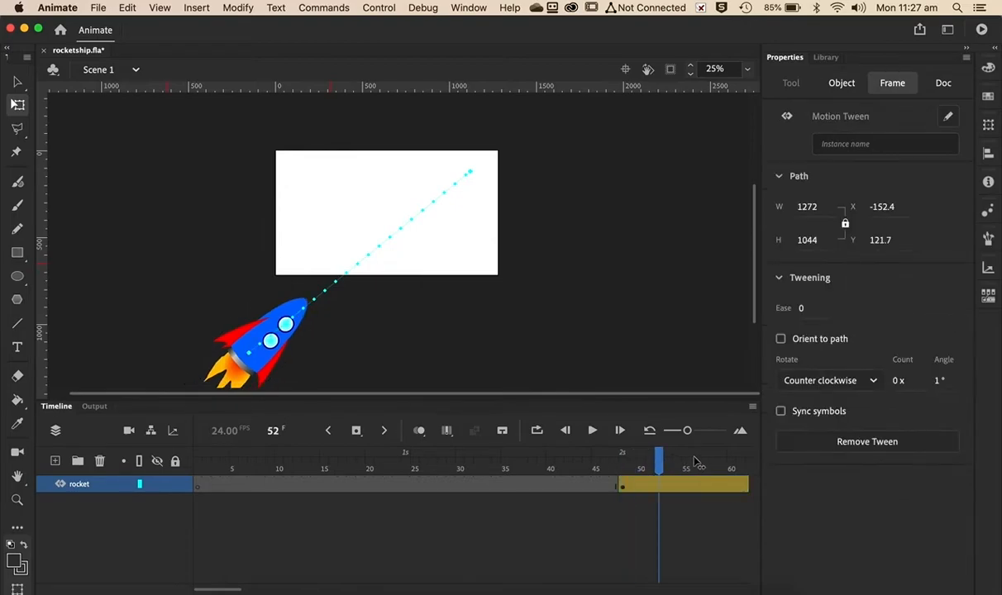
{"action": "scroll", "coordinate": [579, 451], "scroll_direction": "right", "scroll_amount": 2}
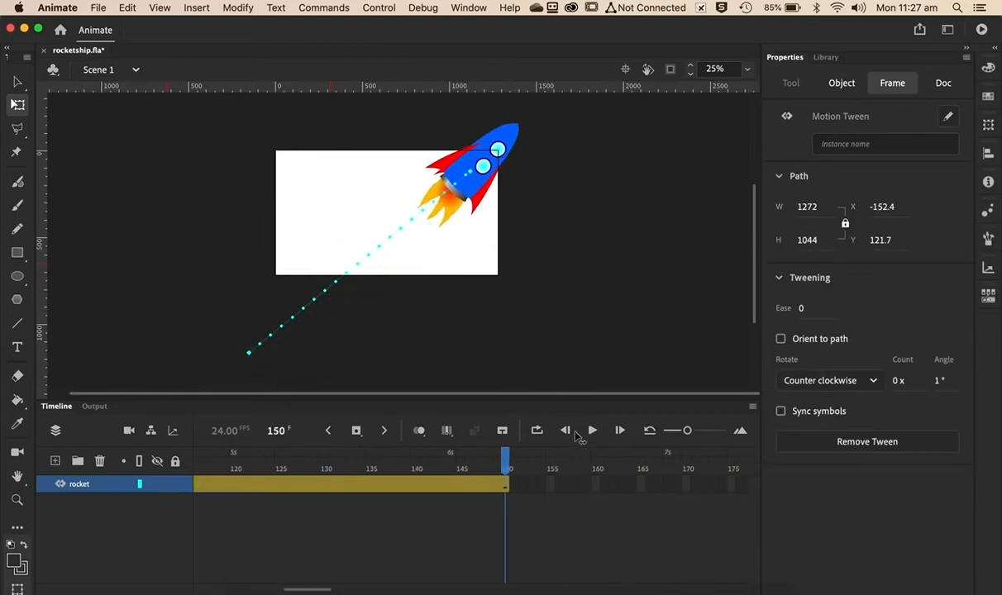
{"action": "left_click_drag", "start_coordinate": [533, 455], "coordinate": [533, 455]}
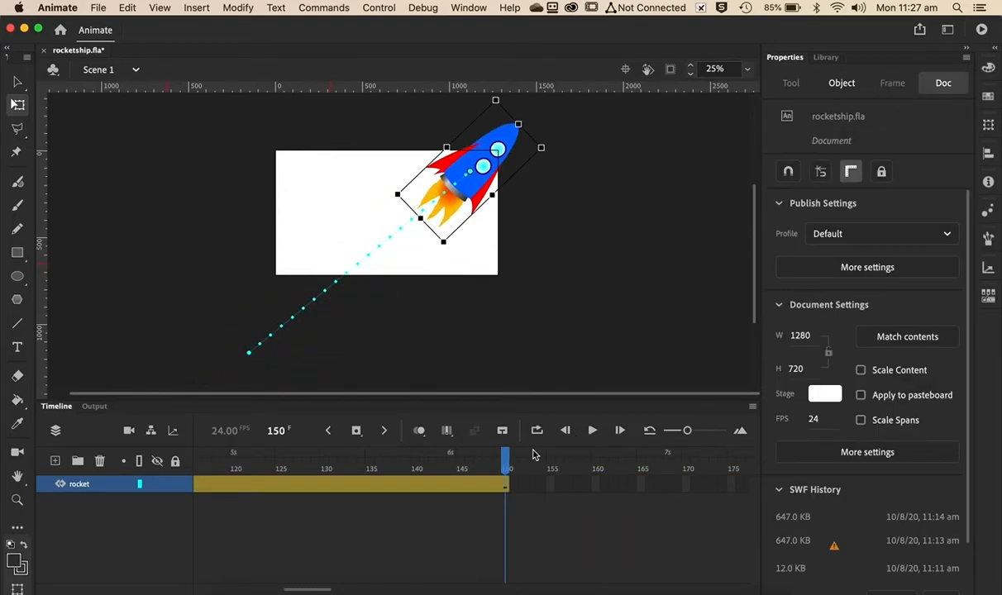
{"action": "left_click", "coordinate": [533, 455]}
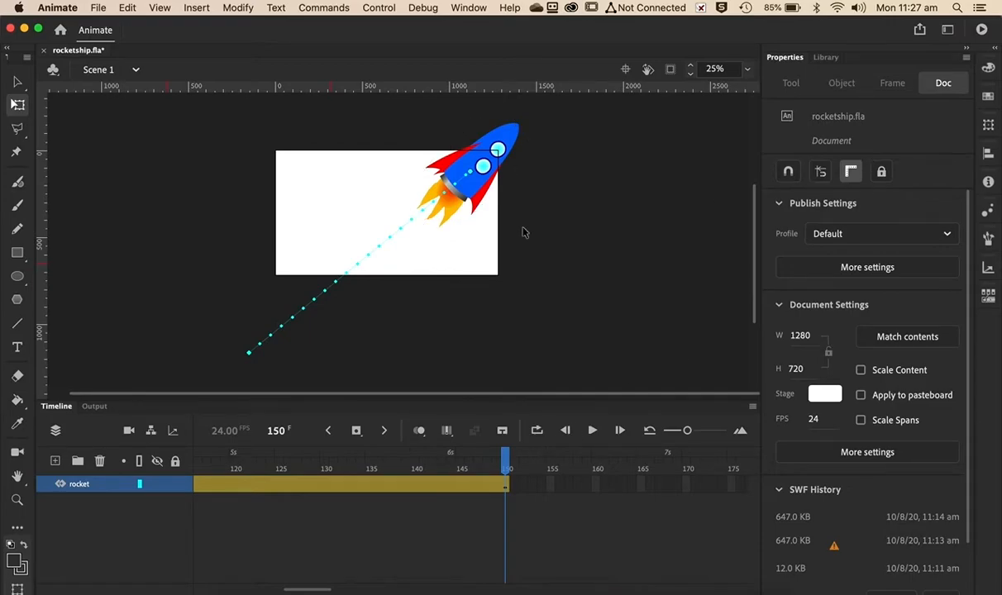
Step: Shrink the rocket at frame 150 to a width of about 87 and place it inside the stage's upper-right corner
{"action": "left_click", "coordinate": [502, 137]}
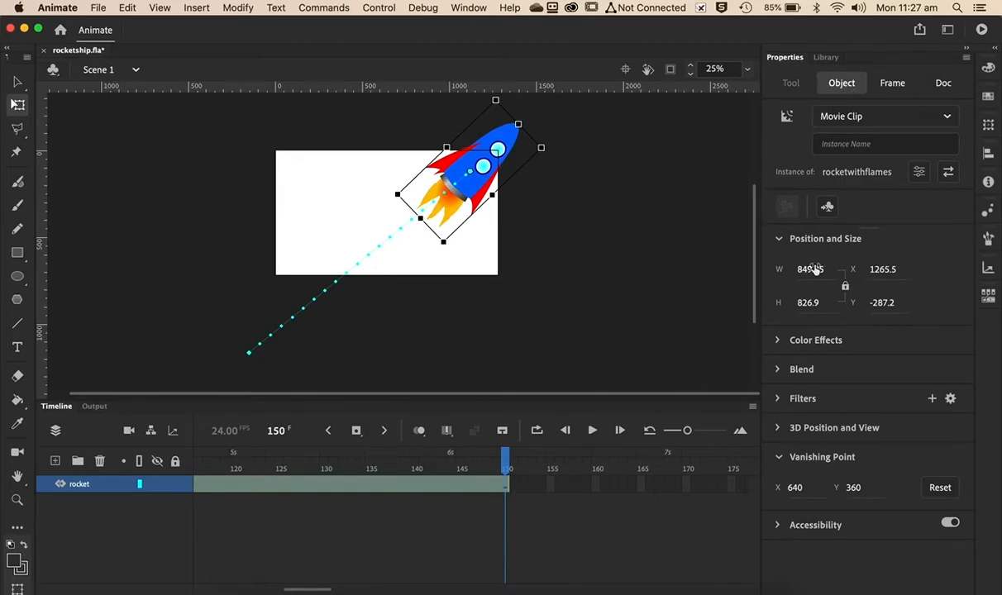
{"action": "left_click_drag", "start_coordinate": [810, 269], "coordinate": [557, 288]}
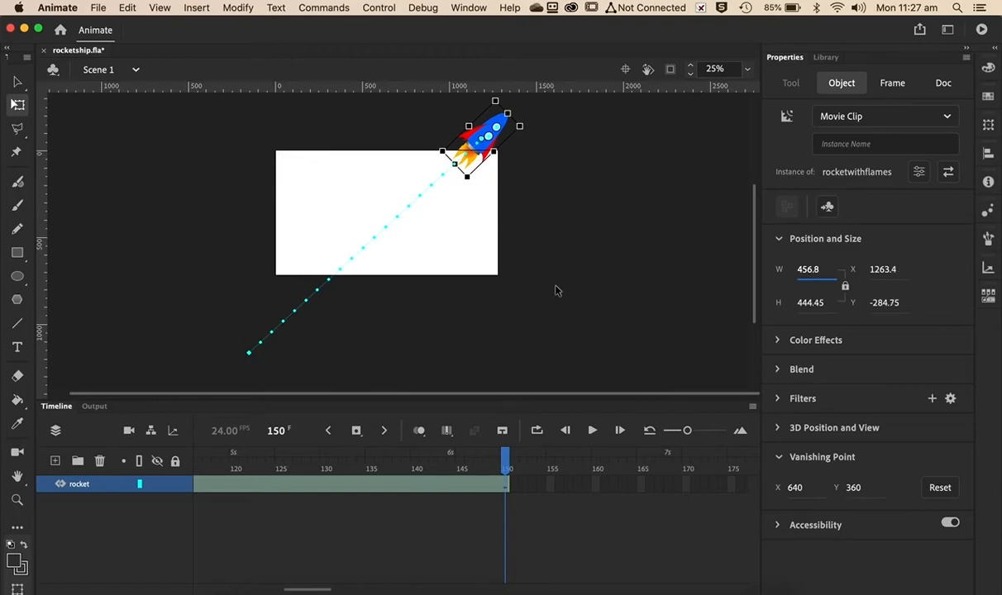
{"action": "left_click", "coordinate": [810, 269]}
{"action": "left_click", "coordinate": [833, 250]}
{"action": "left_click_drag", "start_coordinate": [812, 275], "coordinate": [597, 188]}
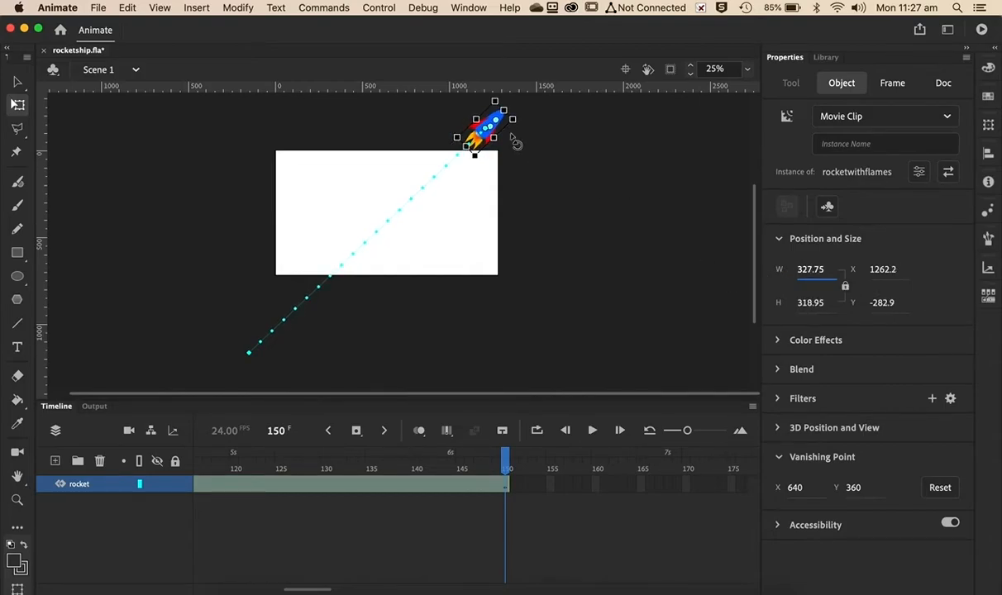
{"action": "left_click_drag", "start_coordinate": [497, 120], "coordinate": [494, 172]}
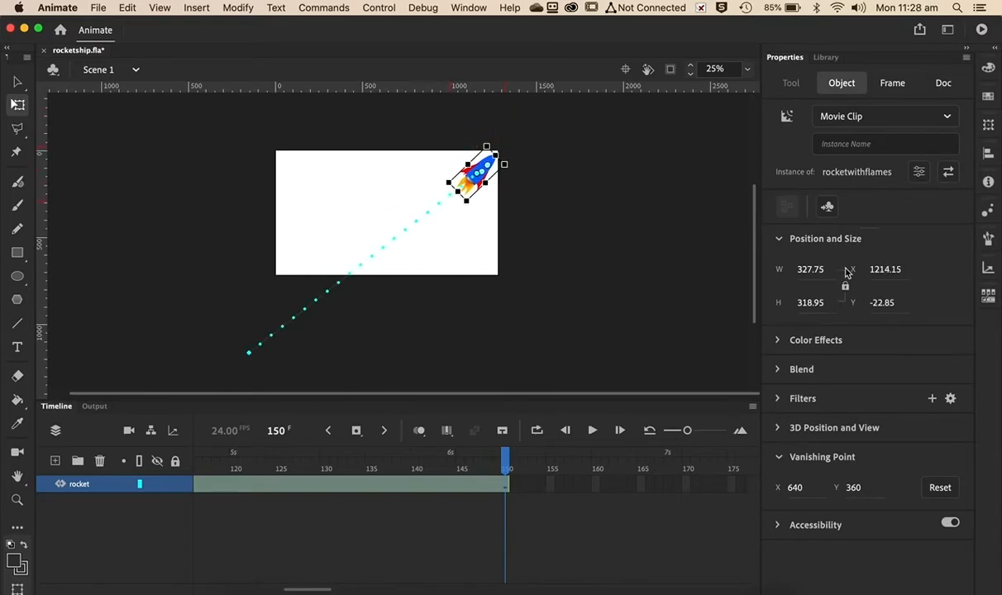
{"action": "left_click_drag", "start_coordinate": [819, 273], "coordinate": [755, 269]}
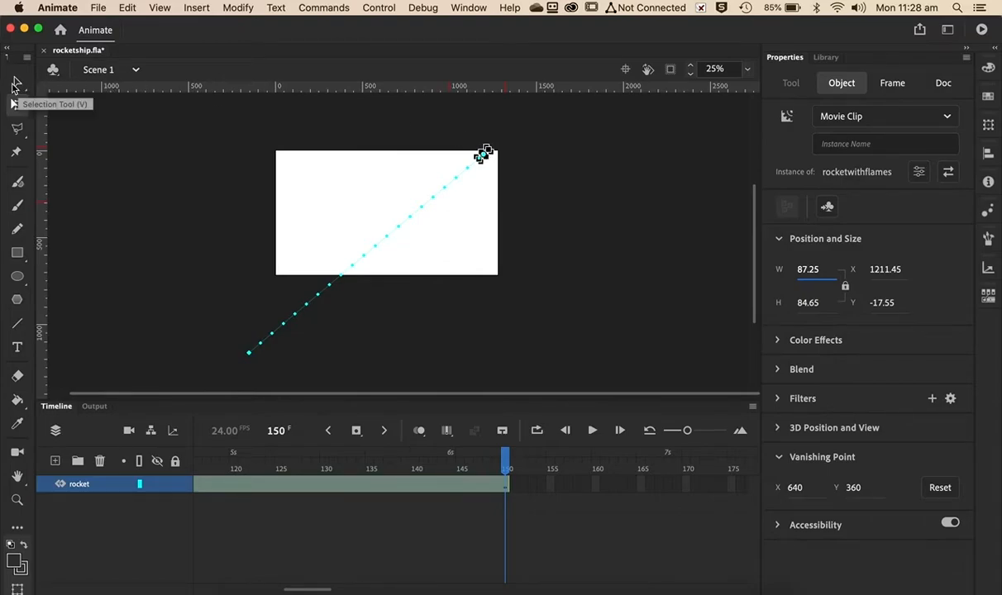
{"action": "left_click", "coordinate": [15, 83]}
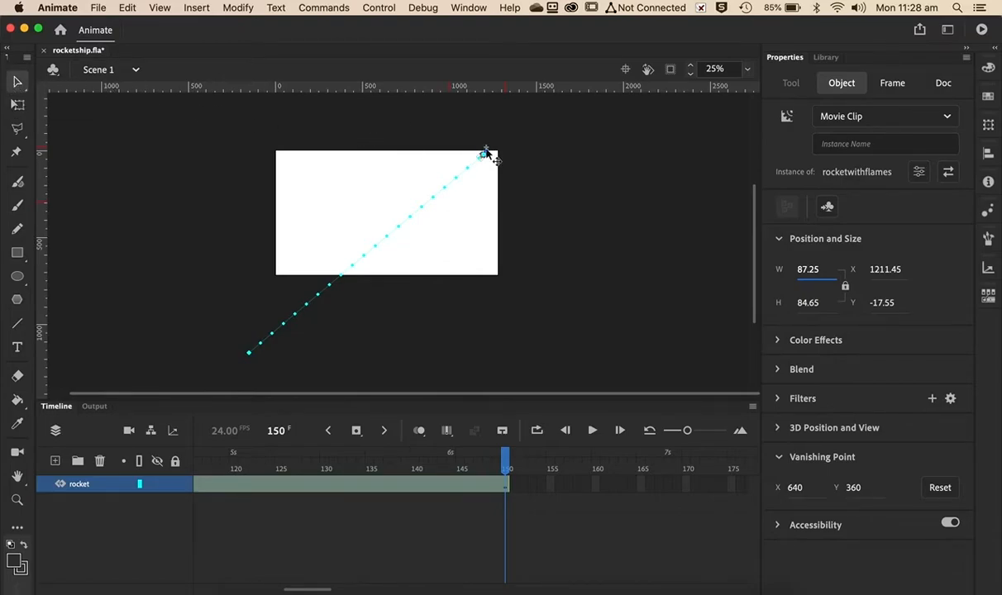
Step: At frame 150, move the rocket fully inside the stage's upper-right corner and shrink it proportionally to a width of about 0.95
{"action": "left_click_drag", "start_coordinate": [485, 153], "coordinate": [487, 166]}
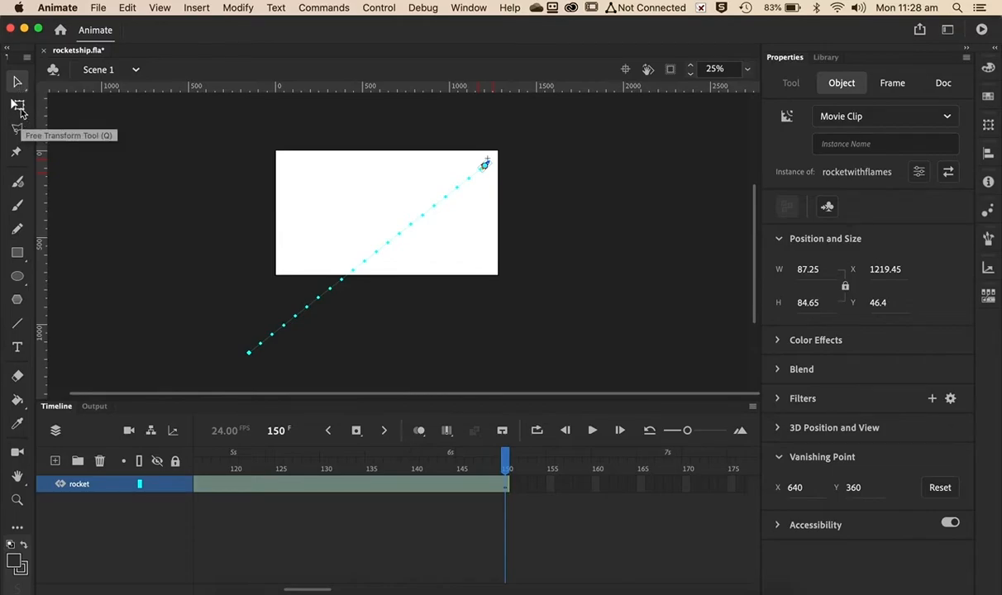
{"action": "left_click", "coordinate": [18, 106]}
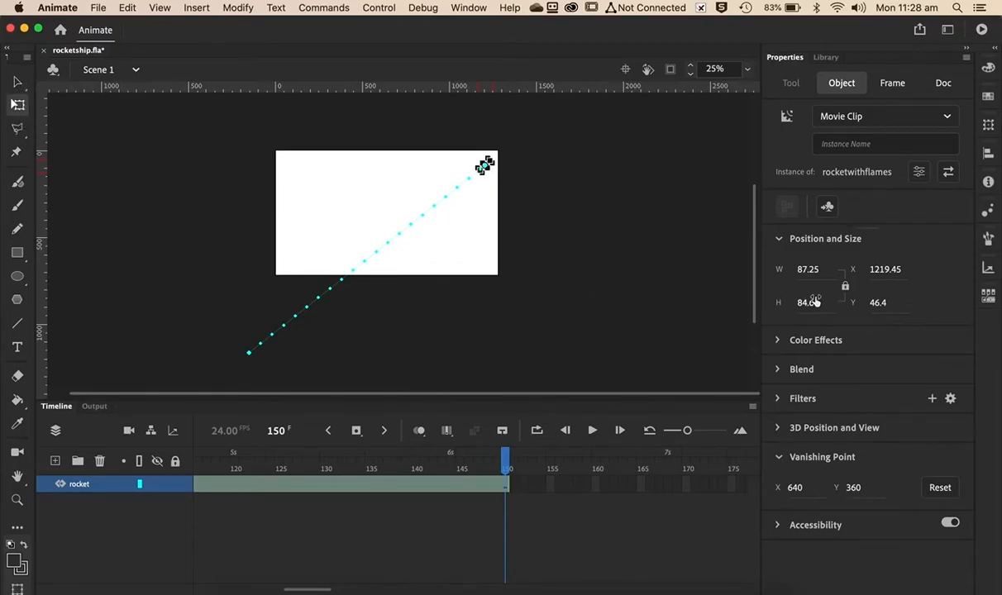
{"action": "left_click_drag", "start_coordinate": [815, 273], "coordinate": [741, 276]}
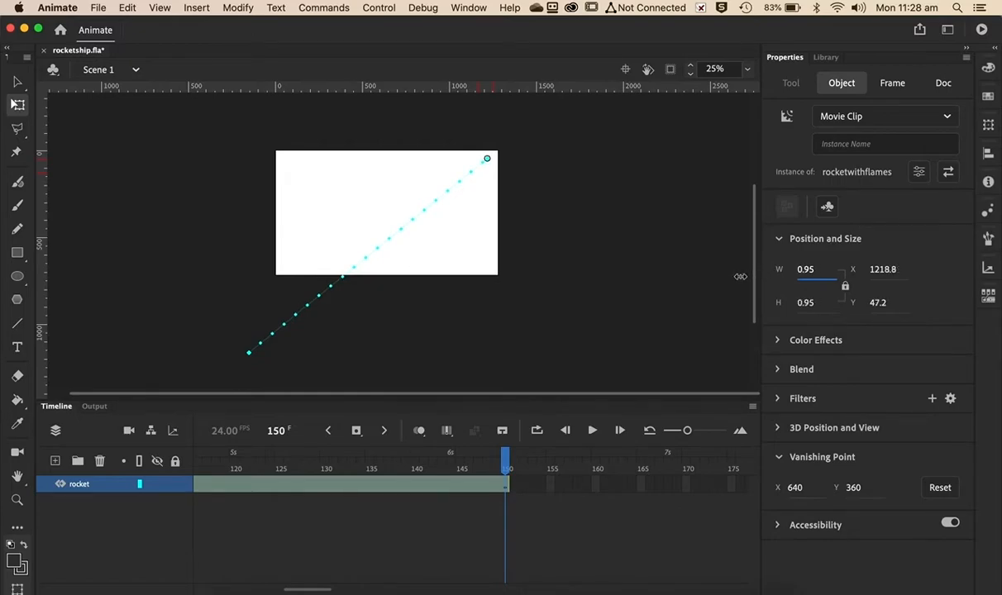
{"action": "left_click_drag", "start_coordinate": [741, 276], "coordinate": [741, 282]}
Step: Test the movie, close the test window and scrub back from frame 150 to 136 to check the rocket's shrinking flight
{"action": "key", "text": "super+Return"}
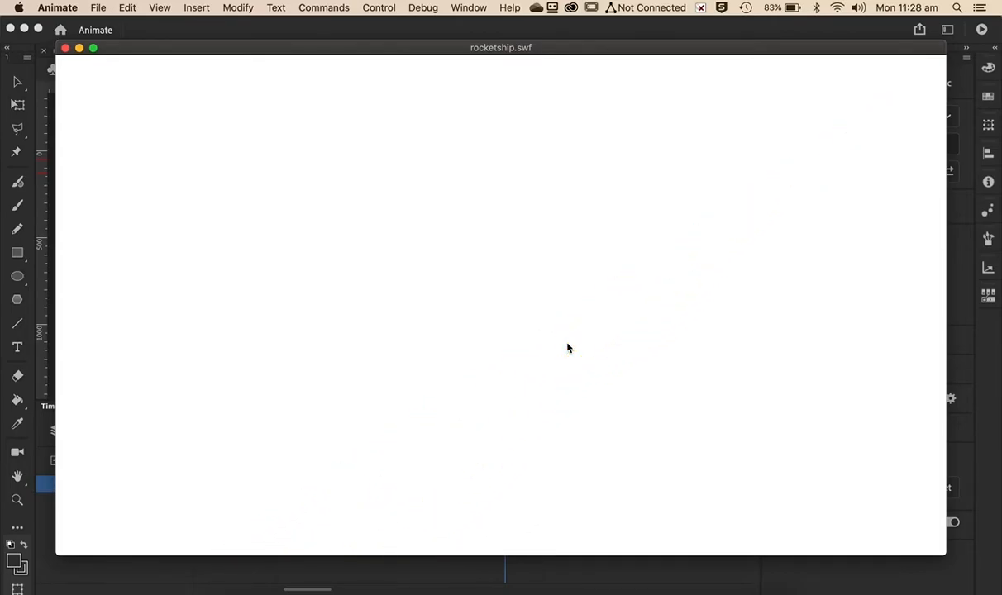
{"action": "left_click", "coordinate": [65, 49]}
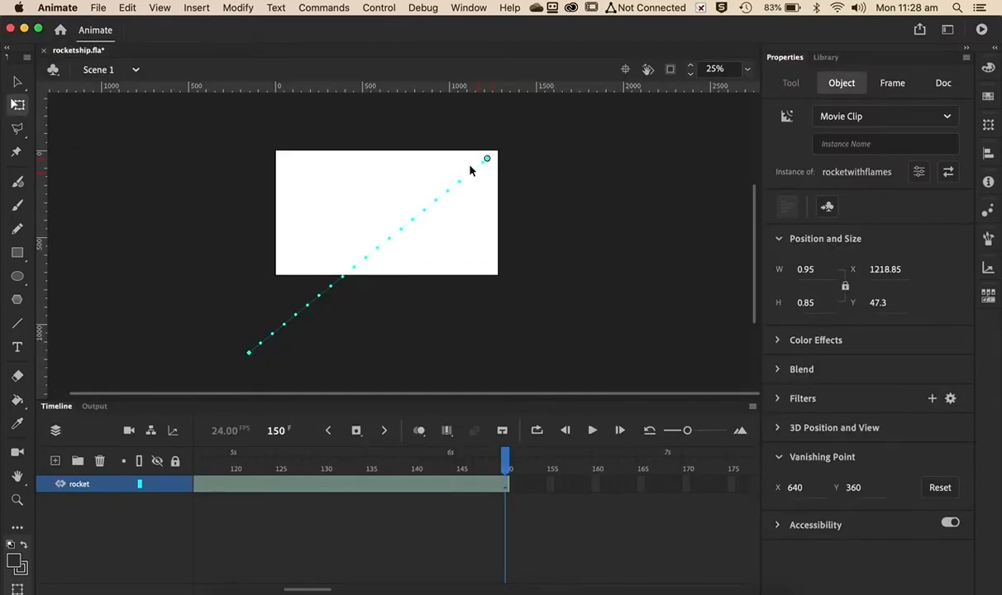
{"action": "left_click", "coordinate": [524, 372]}
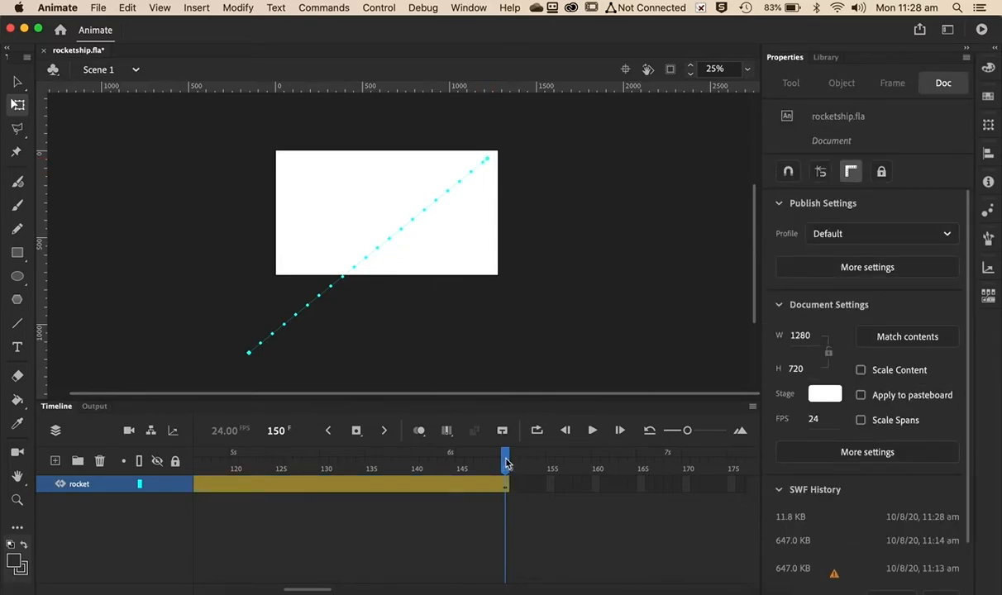
{"action": "left_click_drag", "start_coordinate": [506, 464], "coordinate": [380, 470]}
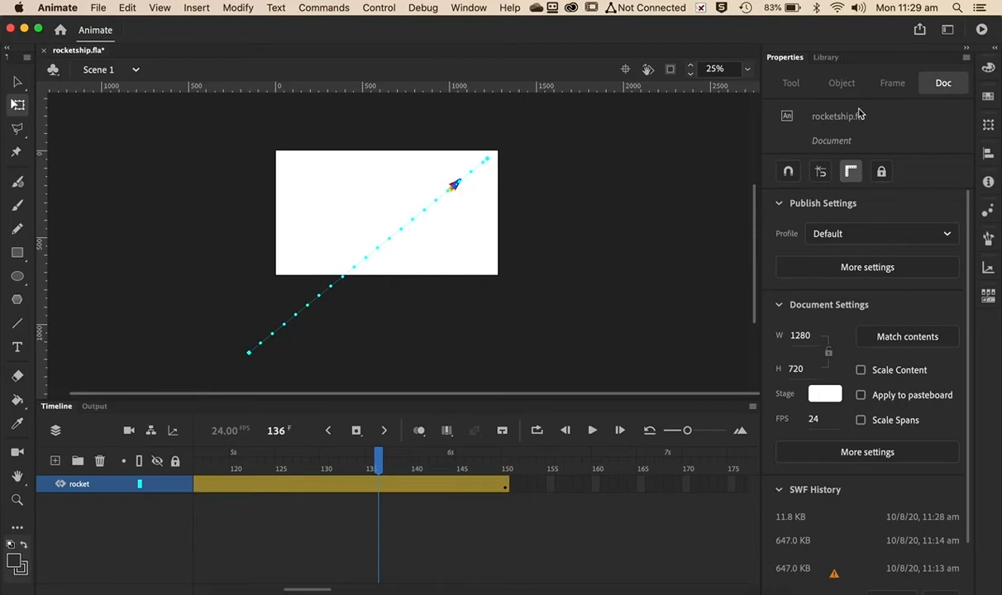
Step: Set the rocket motion tween's ease to 100 out and inspect the dot spacing along the path
{"action": "left_click", "coordinate": [413, 486]}
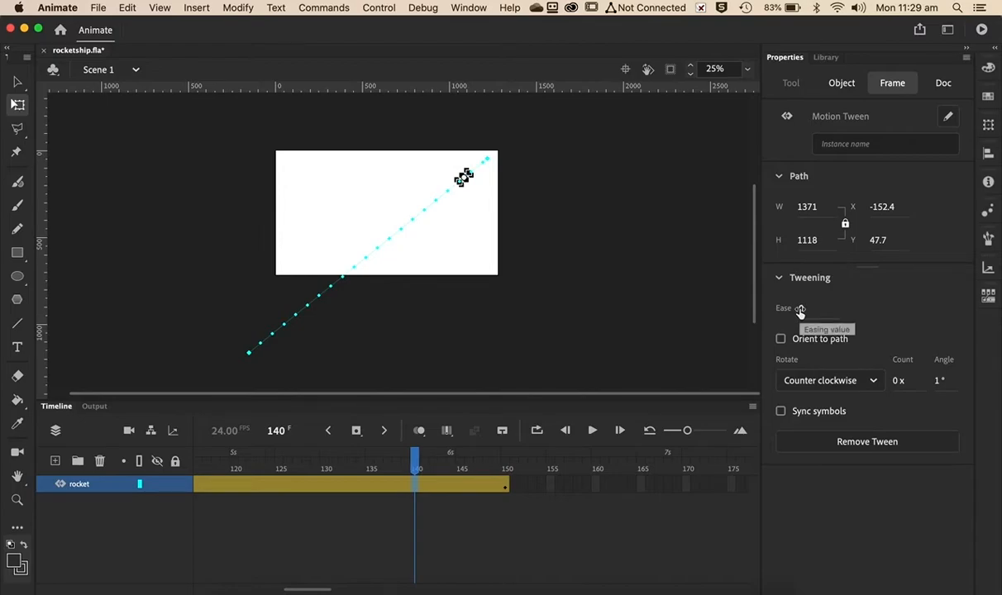
{"action": "left_click_drag", "start_coordinate": [799, 309], "coordinate": [877, 306]}
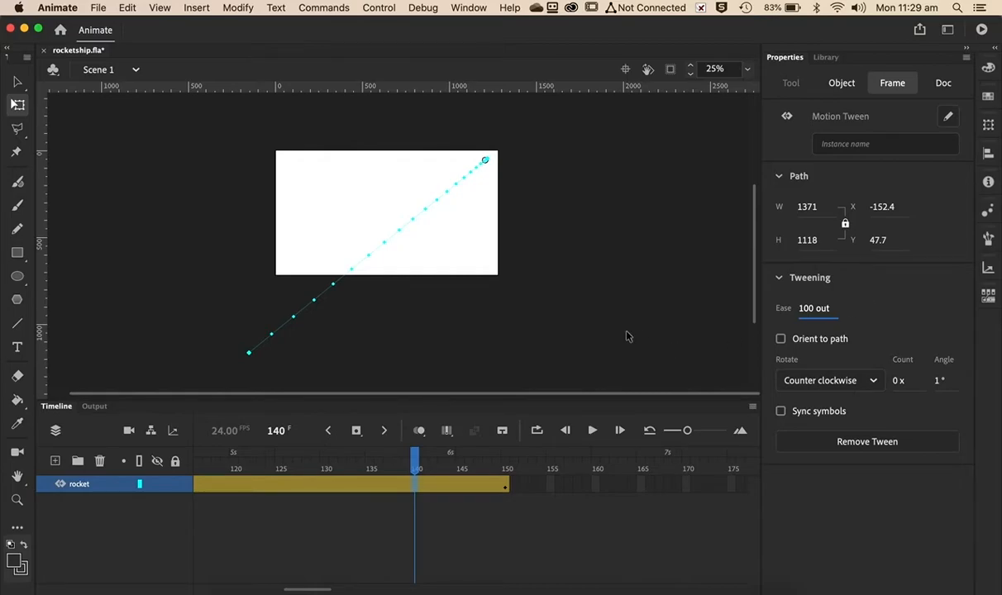
{"action": "key", "text": "super+equal"}
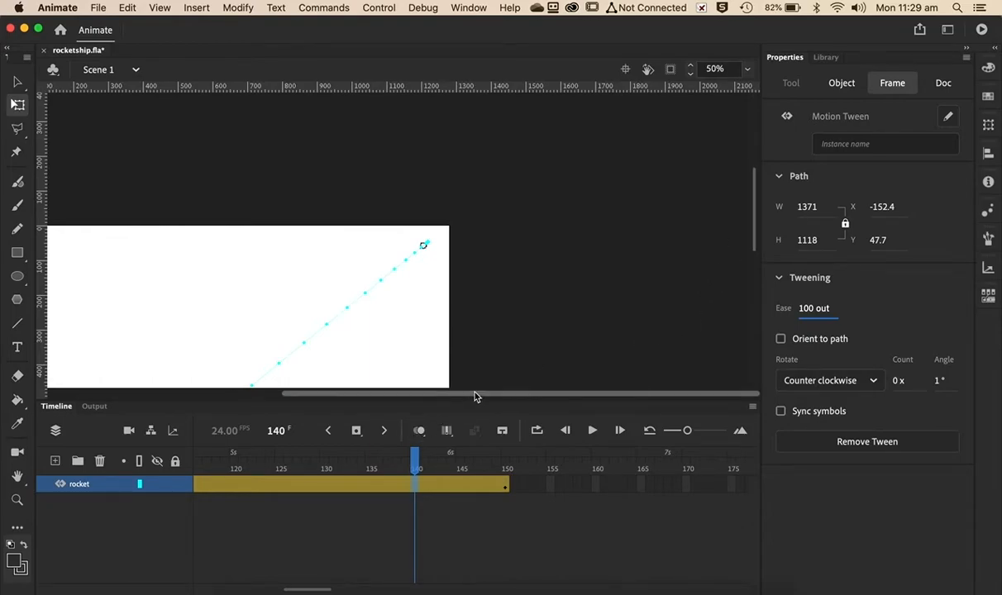
{"action": "left_click_drag", "start_coordinate": [476, 397], "coordinate": [410, 400]}
{"action": "scroll", "coordinate": [656, 275], "scroll_direction": "down", "scroll_amount": 3}
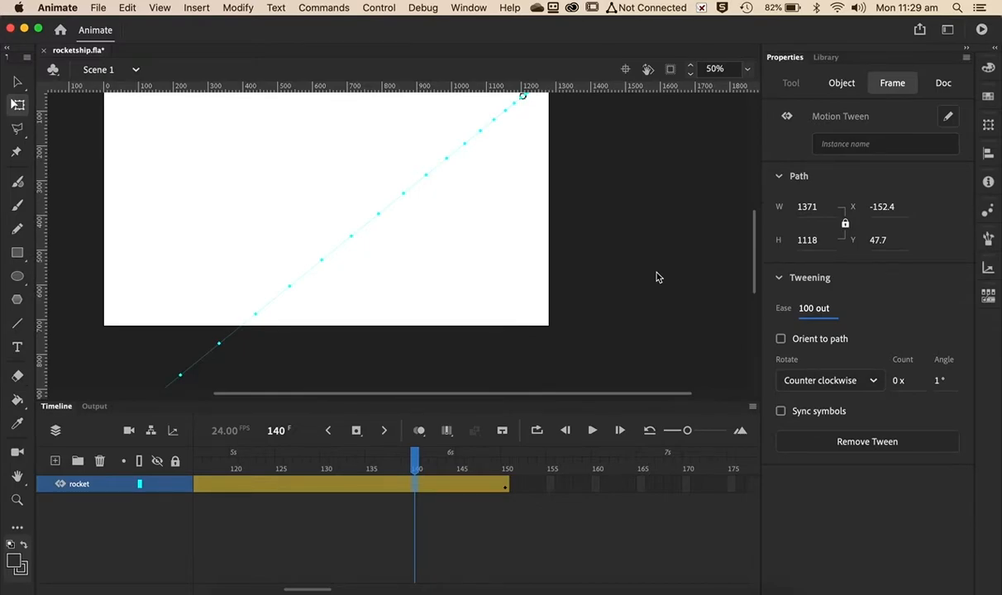
Step: Enable Orient to path for the rocket's tween and bend the middle of the motion path up into an arc
{"action": "left_click", "coordinate": [781, 340]}
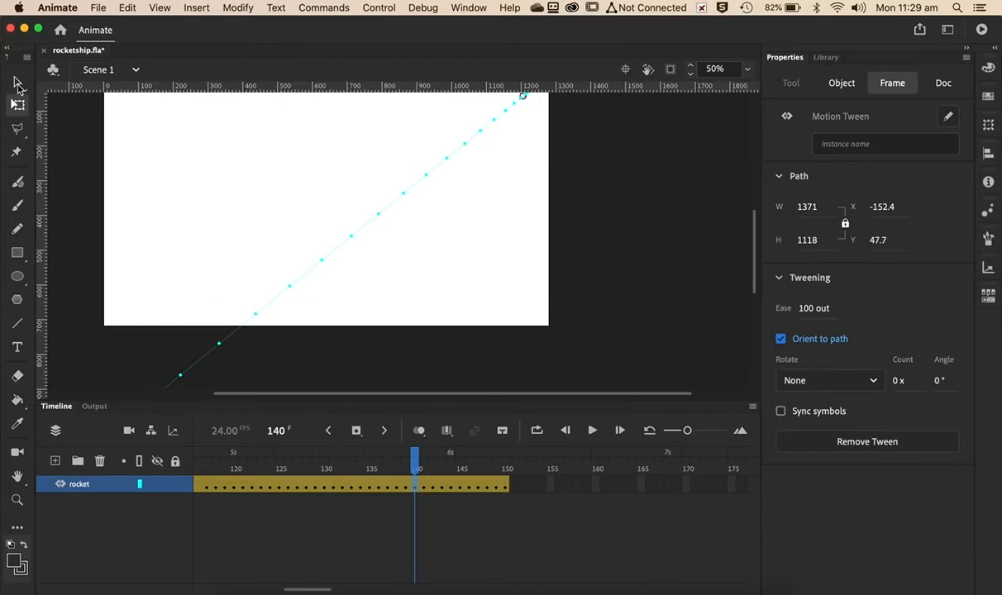
{"action": "left_click", "coordinate": [18, 82]}
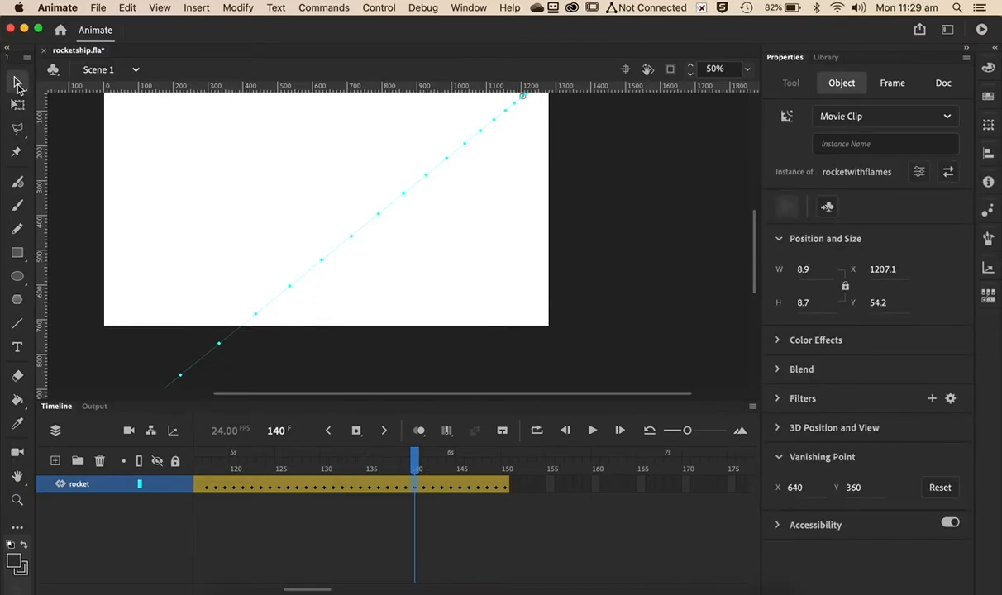
{"action": "key", "text": "super+minus"}
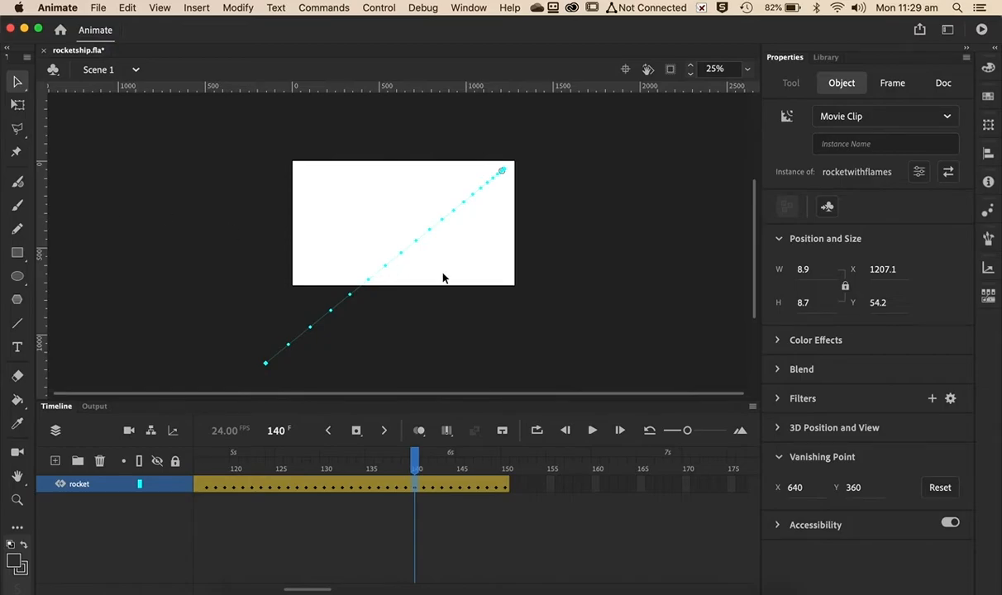
{"action": "left_click_drag", "start_coordinate": [394, 266], "coordinate": [364, 247]}
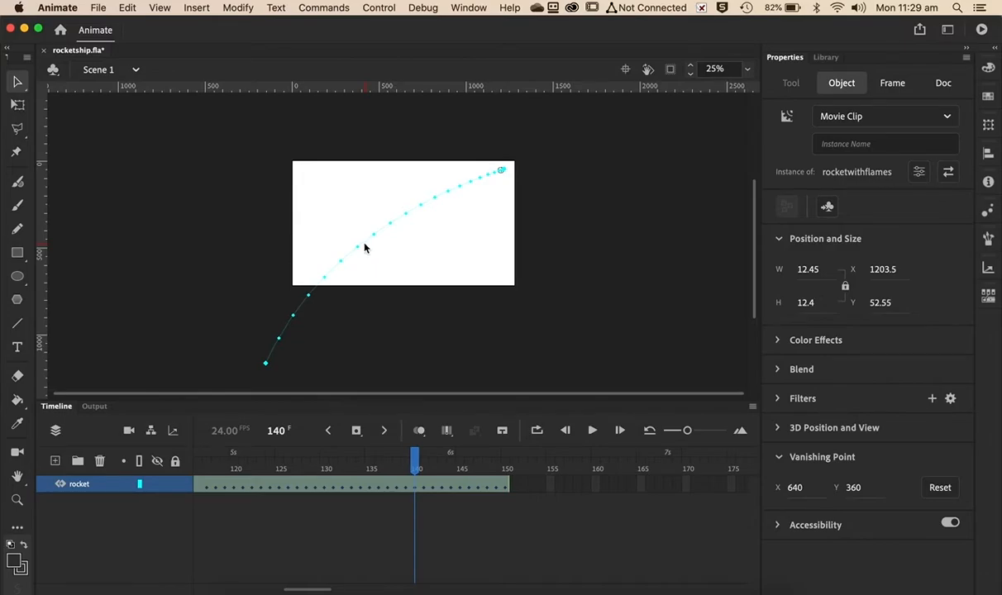
Step: Test the movie to check the rocket's flight along the curved path, and close the test window
{"action": "key", "text": "super+Return"}
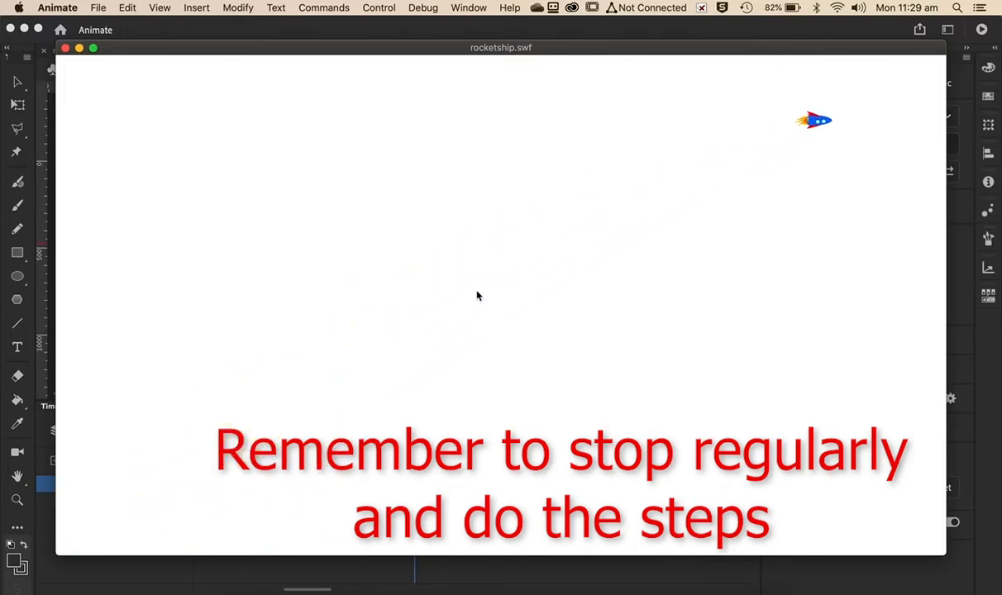
{"action": "left_click", "coordinate": [65, 48]}
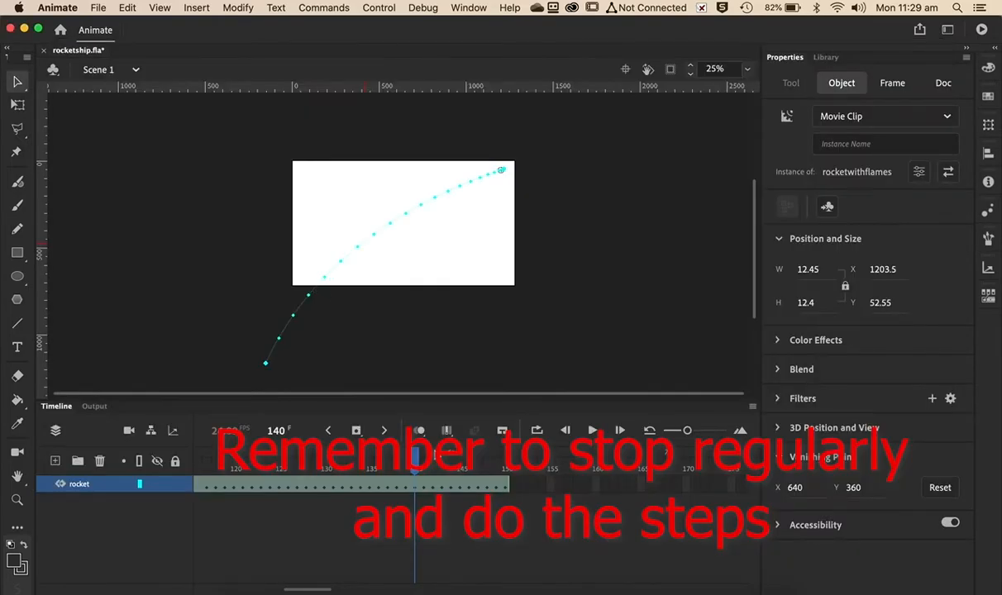
Step: At frame 118, rotate the rocket counterclockwise with Free Transform so its nose points along the curved motion path
{"action": "left_click_drag", "start_coordinate": [413, 460], "coordinate": [215, 471]}
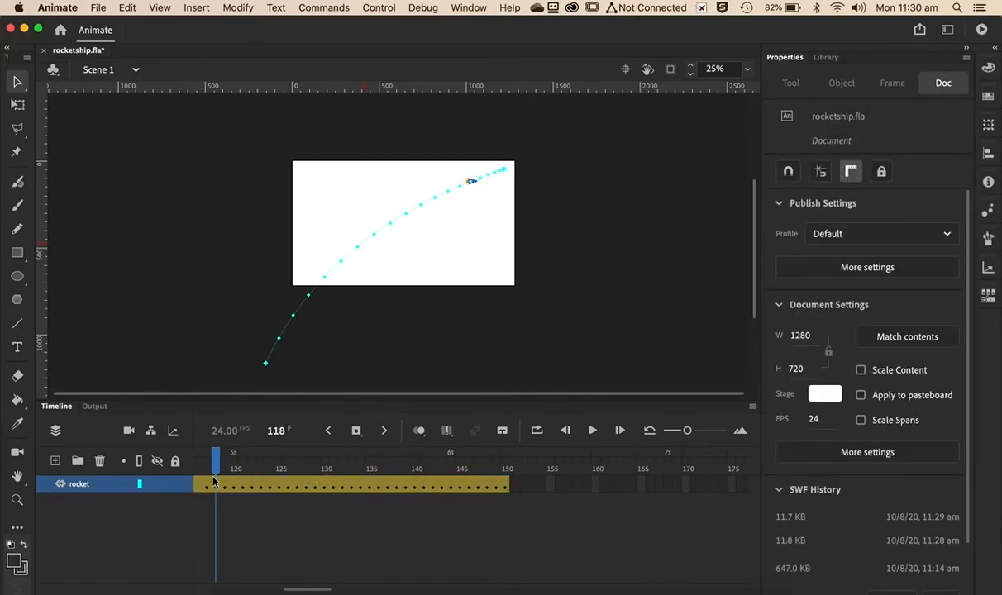
{"action": "key", "text": "super+equal"}
{"action": "key", "text": "super+equal"}
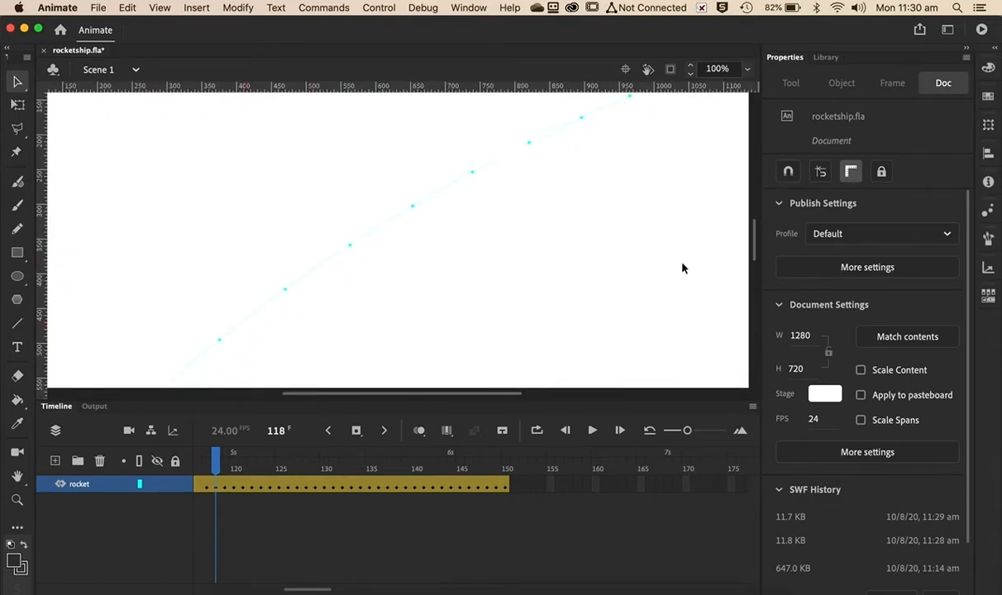
{"action": "scroll", "coordinate": [682, 267], "scroll_direction": "up", "scroll_amount": 4}
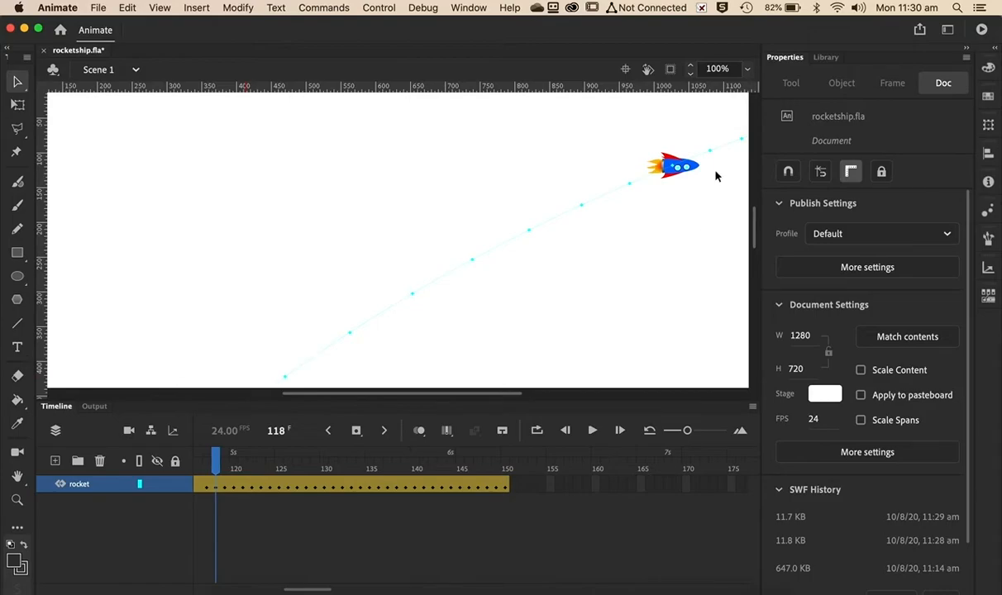
{"action": "left_click", "coordinate": [696, 172]}
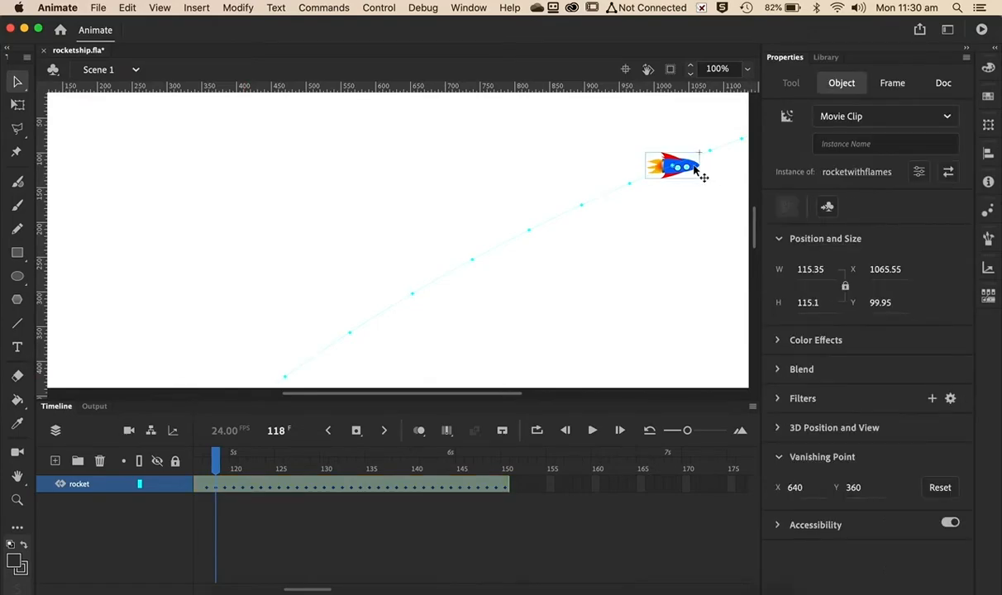
{"action": "key", "text": "q"}
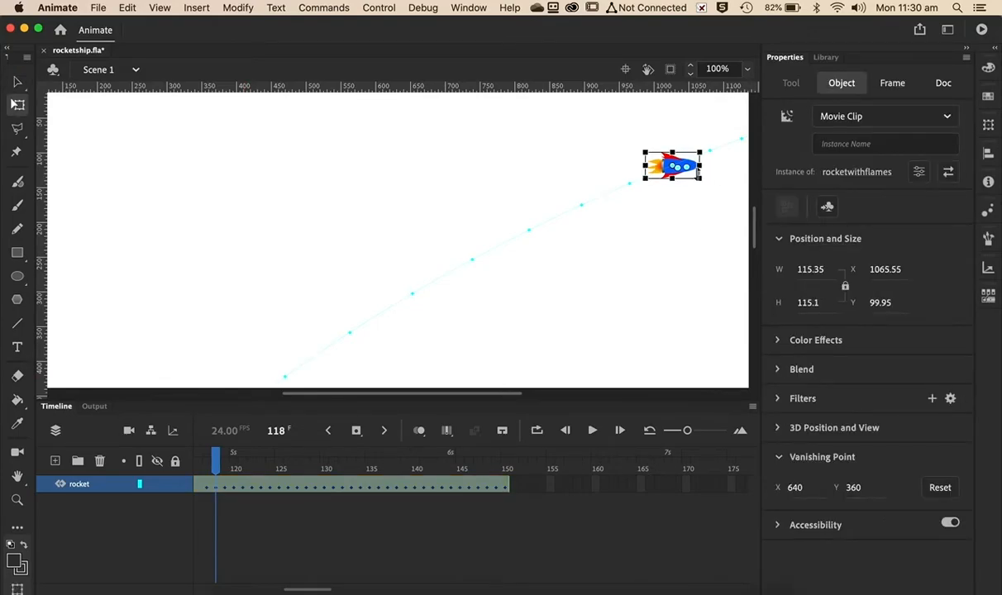
{"action": "left_click_drag", "start_coordinate": [708, 191], "coordinate": [716, 180]}
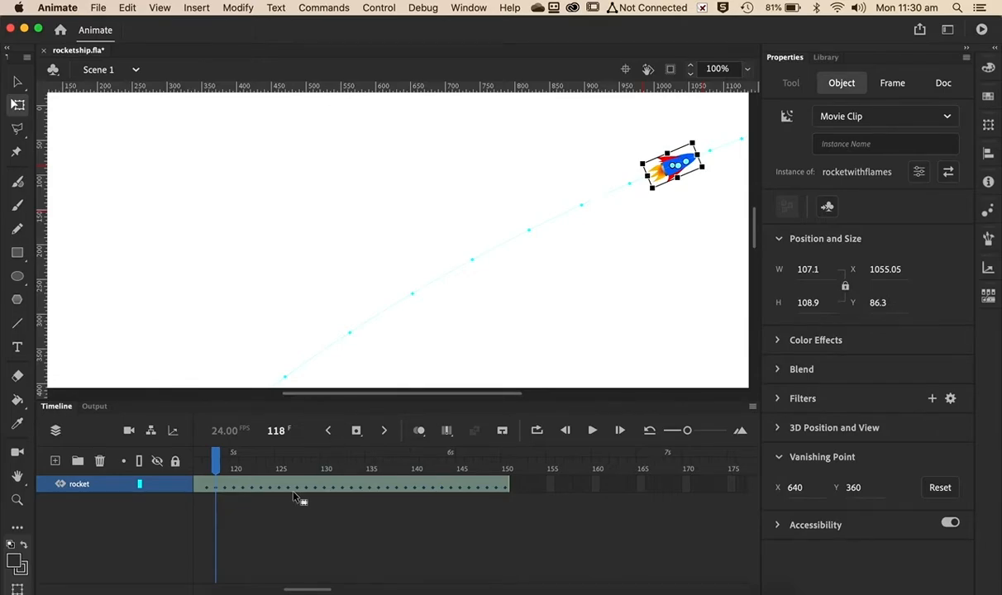
Step: At frame 59, rotate the rocket slightly clockwise so its nose follows the path, and check the frames back to 48
{"action": "scroll", "coordinate": [295, 496], "scroll_direction": "left", "scroll_amount": 10}
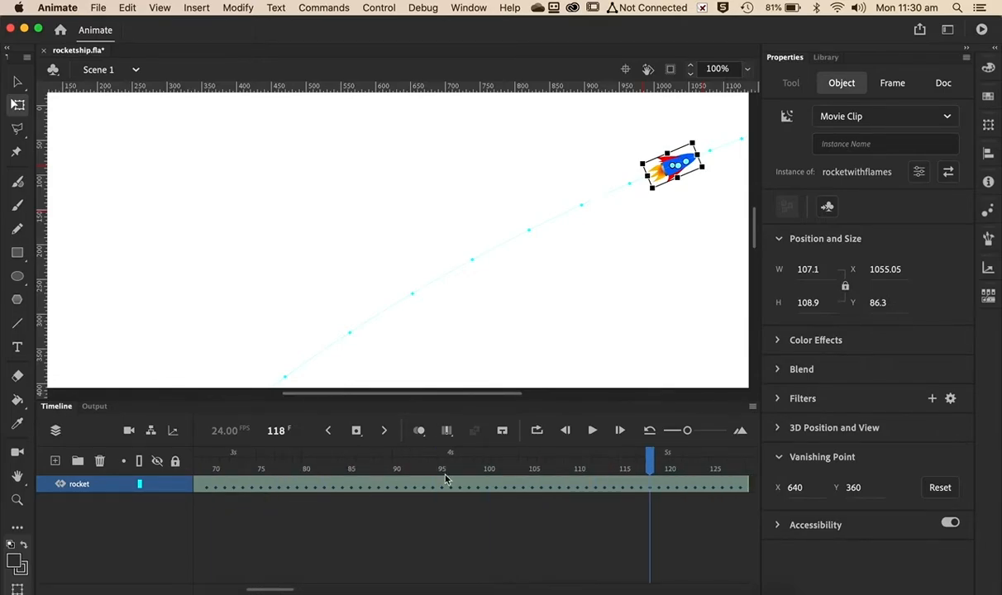
{"action": "left_click_drag", "start_coordinate": [650, 457], "coordinate": [441, 465]}
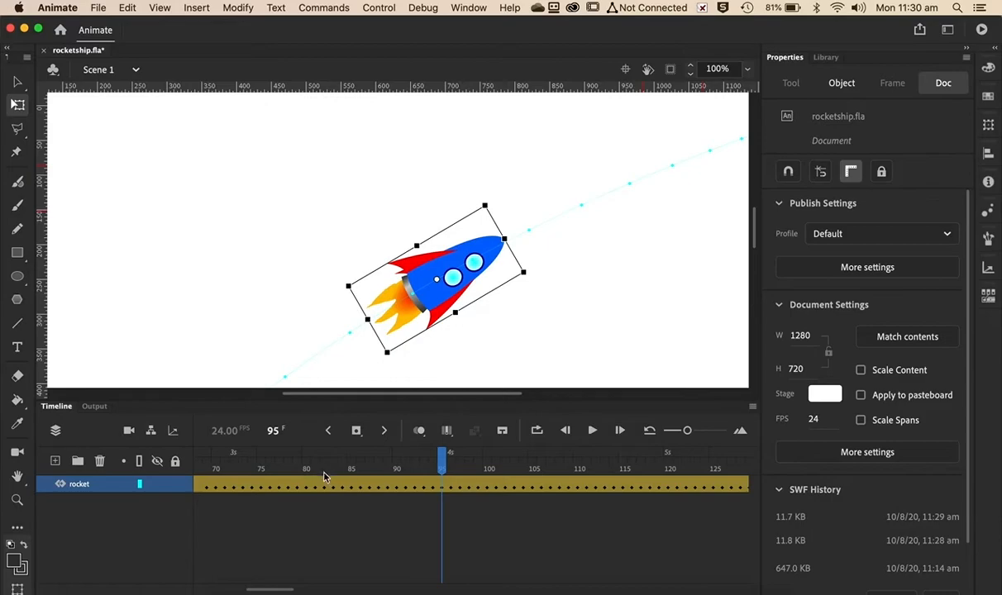
{"action": "scroll", "coordinate": [305, 514], "scroll_direction": "left", "scroll_amount": 10}
{"action": "scroll", "coordinate": [306, 514], "scroll_direction": "right", "scroll_amount": 5}
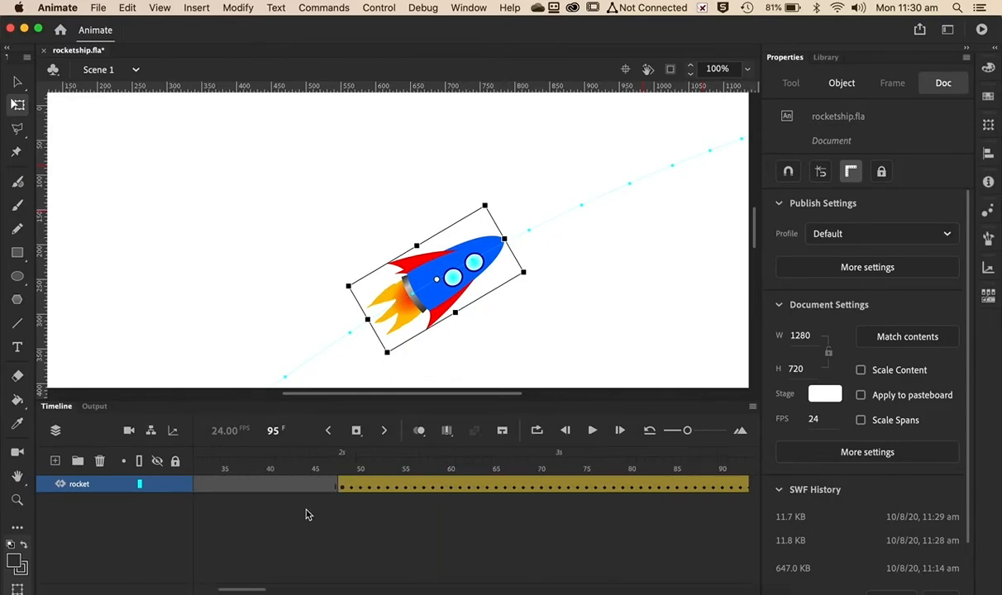
{"action": "left_click", "coordinate": [442, 465]}
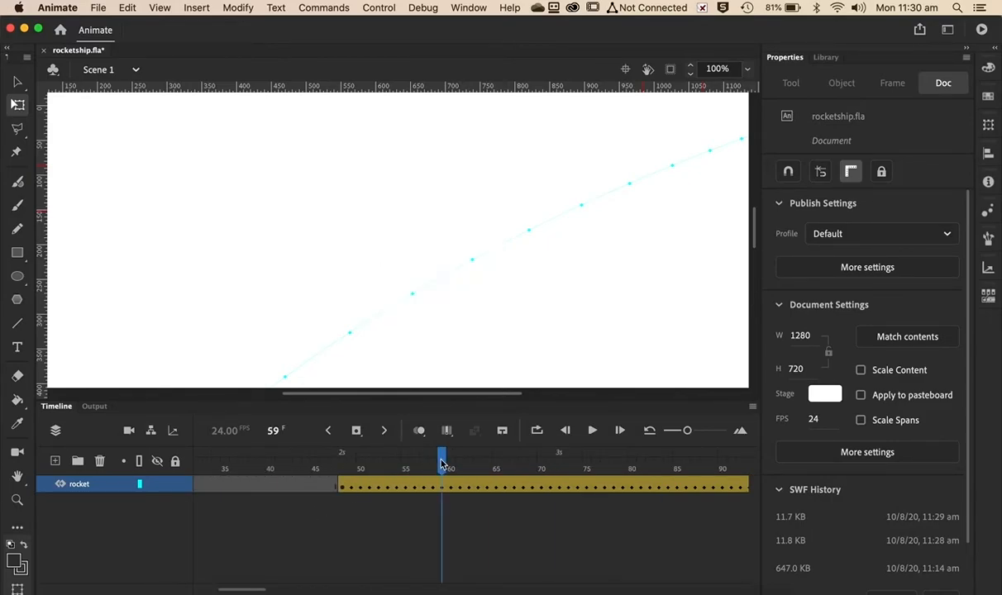
{"action": "scroll", "coordinate": [501, 327], "scroll_direction": "down", "scroll_amount": 10}
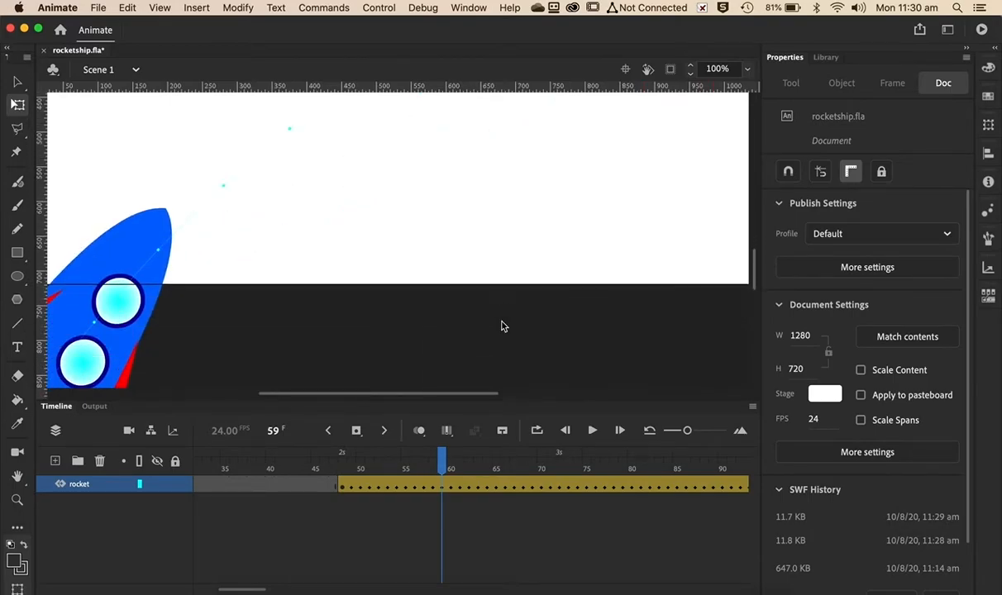
{"action": "scroll", "coordinate": [501, 326], "scroll_direction": "left", "scroll_amount": 4}
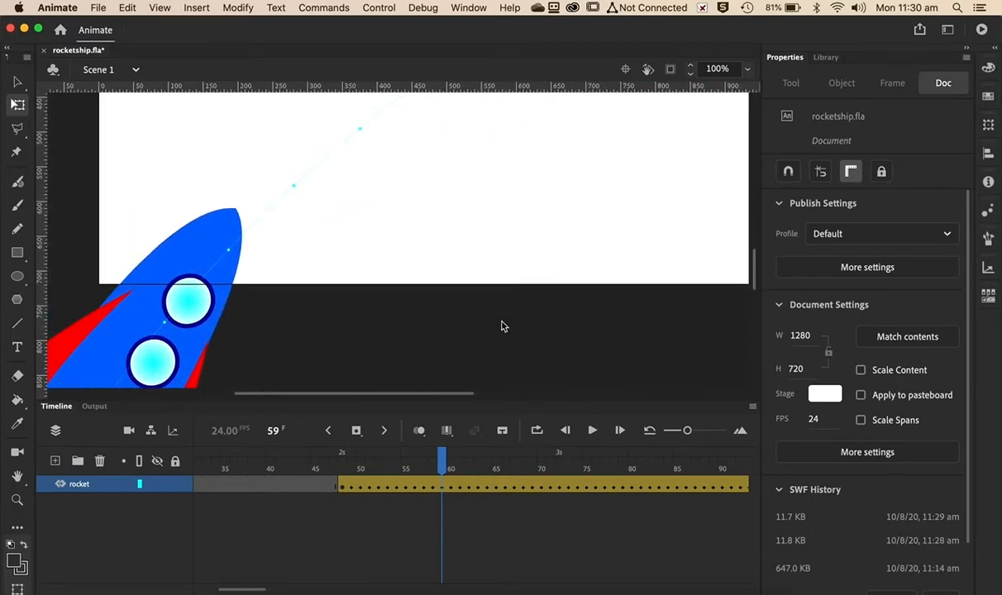
{"action": "left_click", "coordinate": [204, 341]}
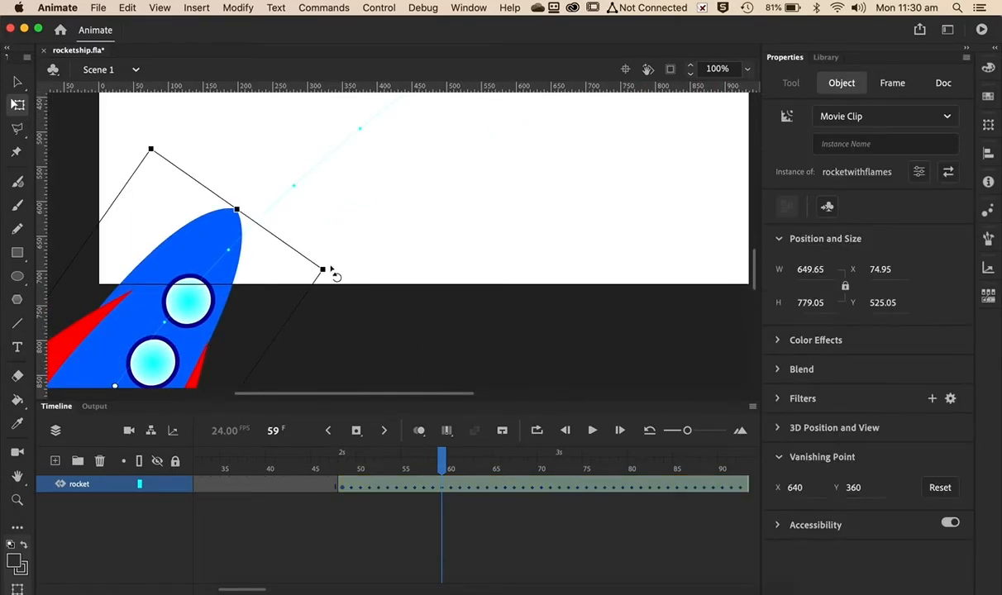
{"action": "left_click_drag", "start_coordinate": [331, 270], "coordinate": [335, 292]}
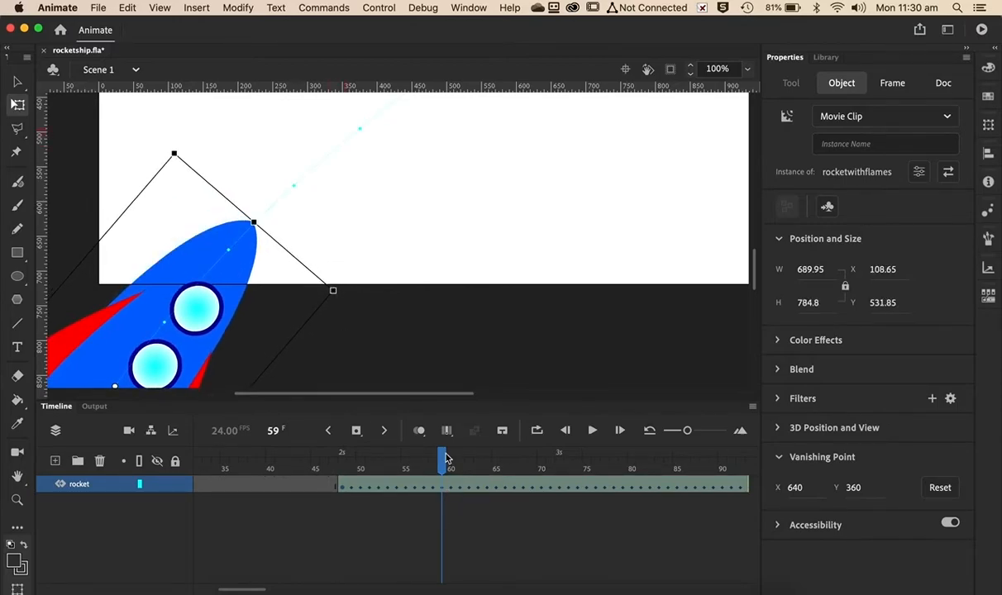
{"action": "left_click", "coordinate": [416, 484]}
{"action": "left_click_drag", "start_coordinate": [416, 459], "coordinate": [346, 458]}
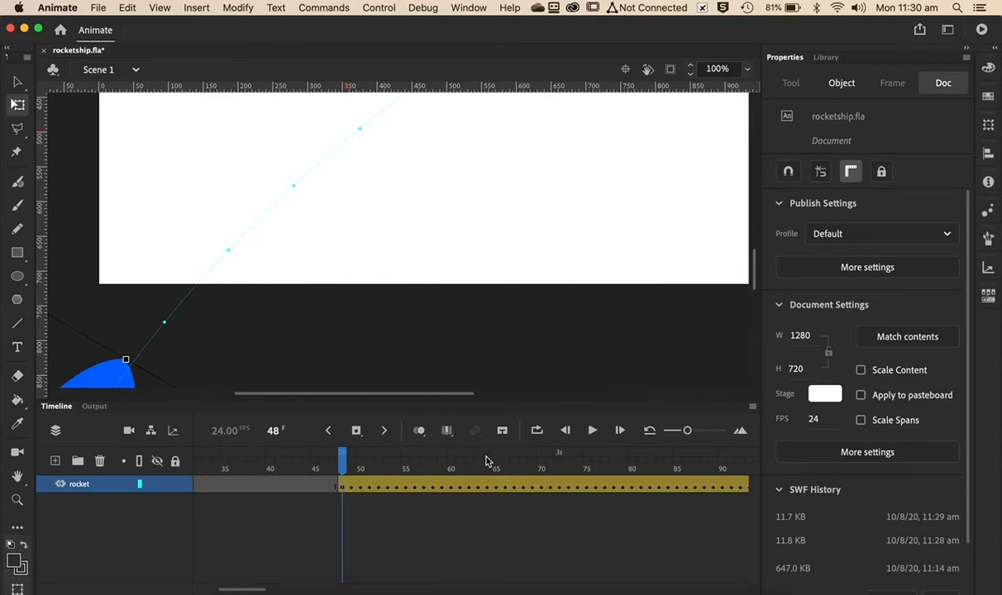
Step: Open the Motion Editor for the rocket's tween and enlarge the timeline area to show more of its property curves
{"action": "double_click", "coordinate": [461, 492]}
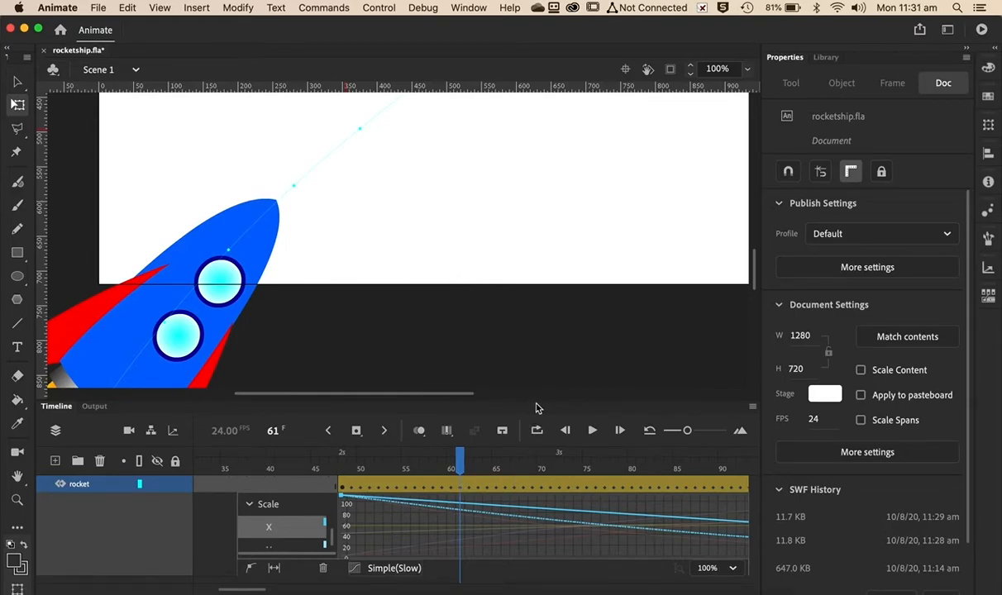
{"action": "left_click_drag", "start_coordinate": [537, 400], "coordinate": [536, 434]}
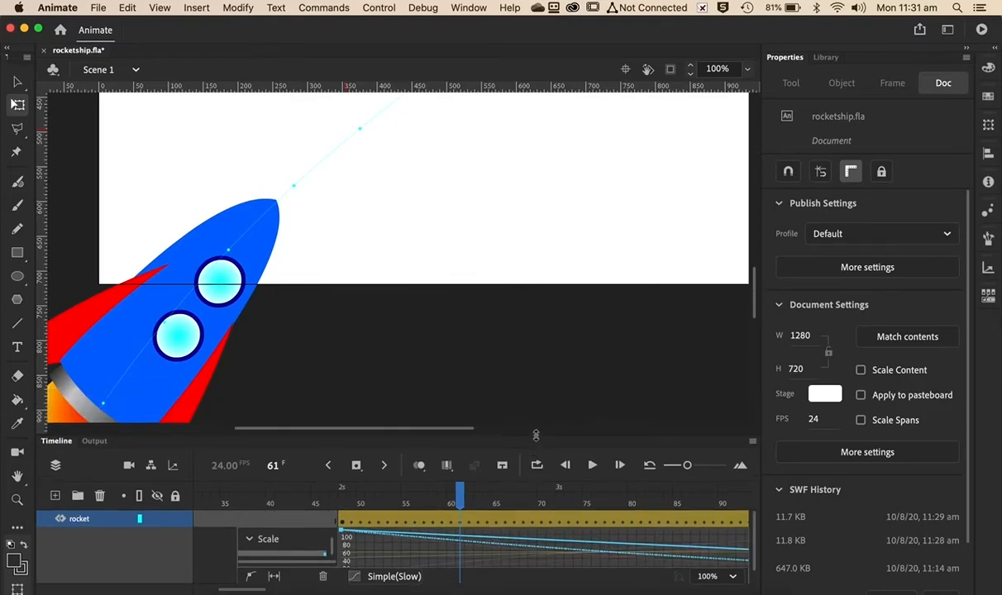
{"action": "left_click_drag", "start_coordinate": [575, 351], "coordinate": [569, 325]}
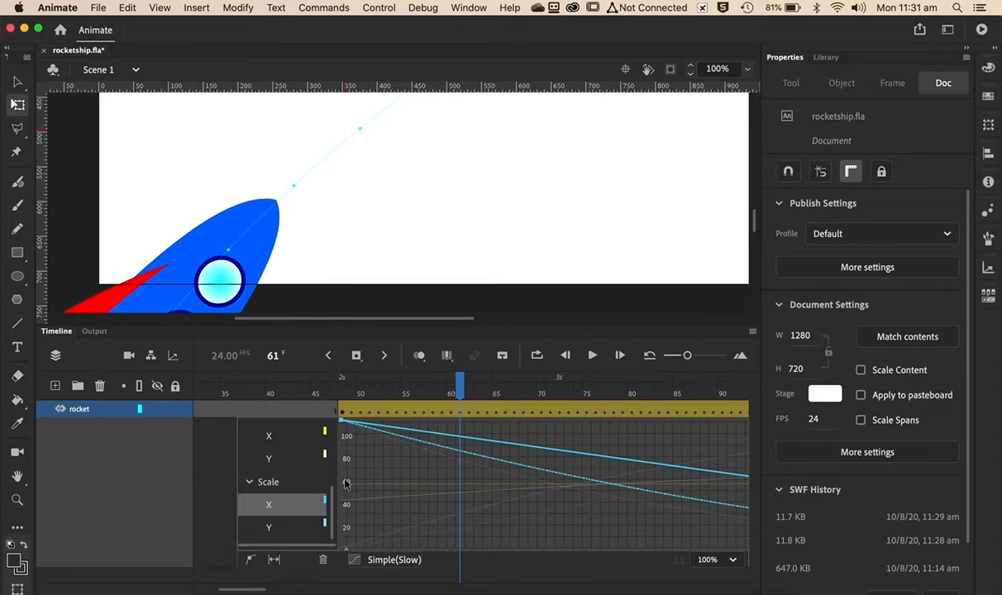
Step: In the Motion Editor, apply the Simple (Fast) ease to the rocket's Location X and Location Y properties
{"action": "left_click_drag", "start_coordinate": [335, 500], "coordinate": [337, 430]}
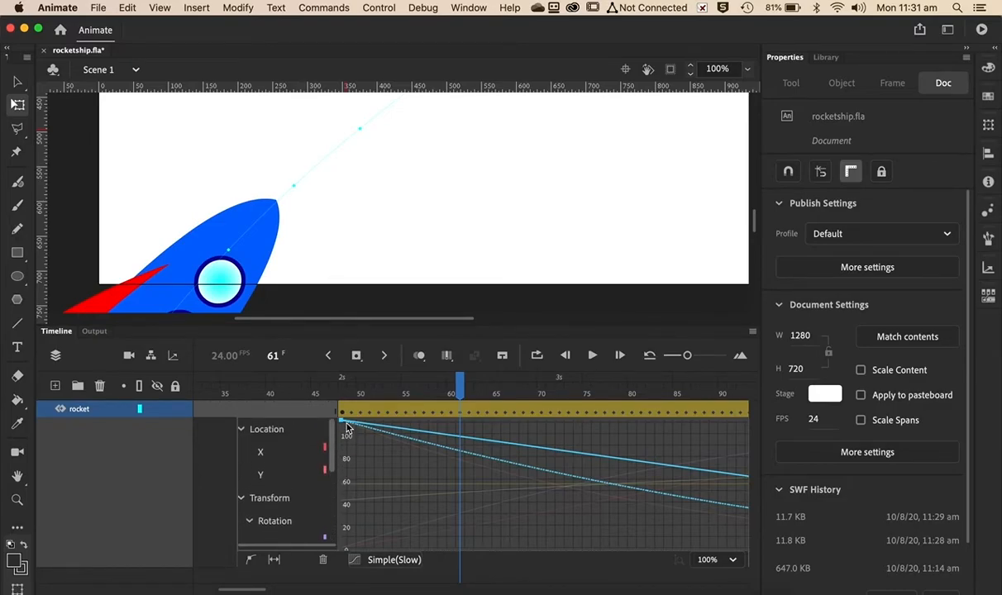
{"action": "left_click", "coordinate": [264, 457]}
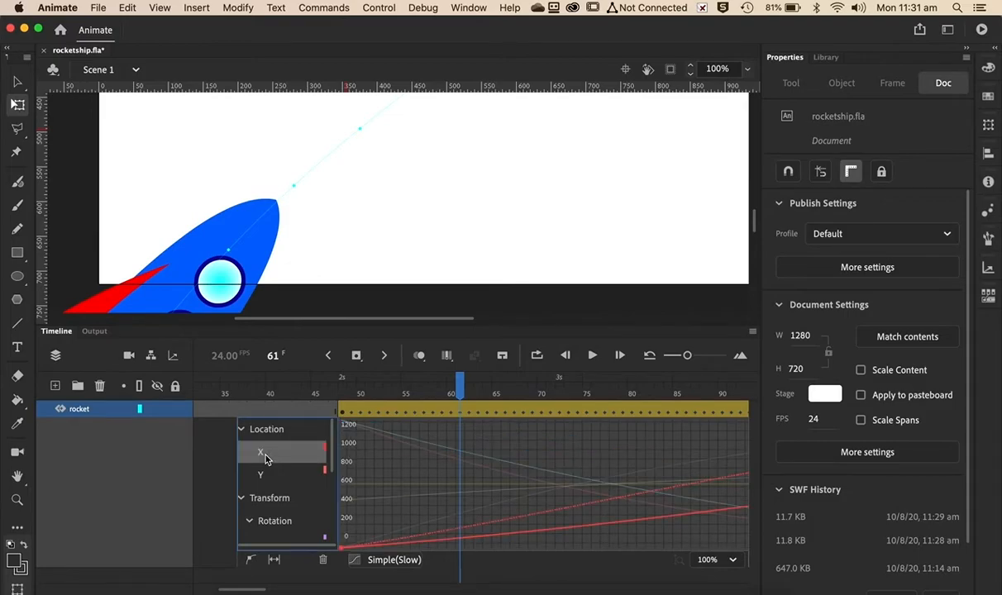
{"action": "left_click", "coordinate": [365, 562]}
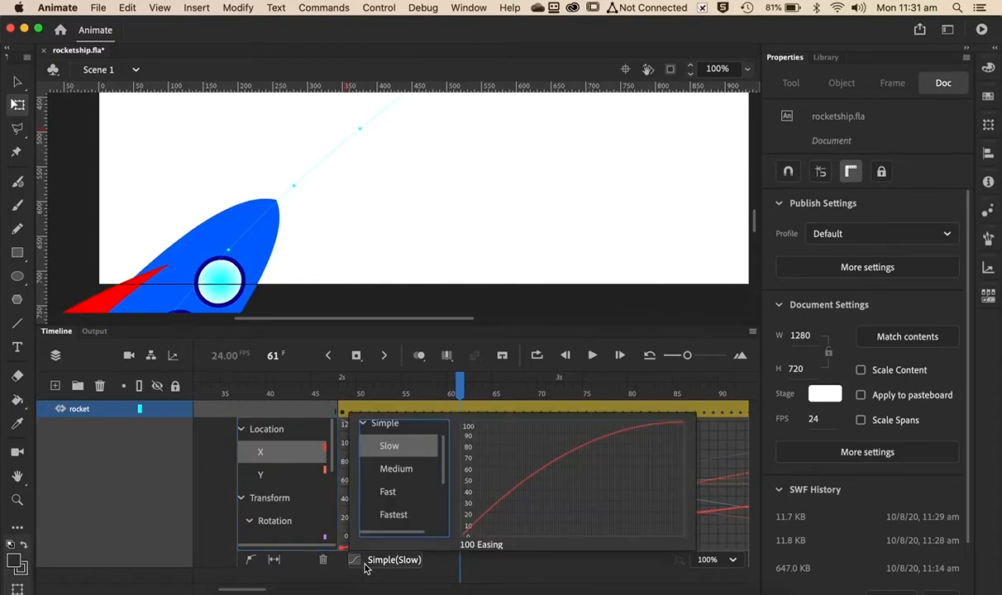
{"action": "left_click", "coordinate": [392, 493]}
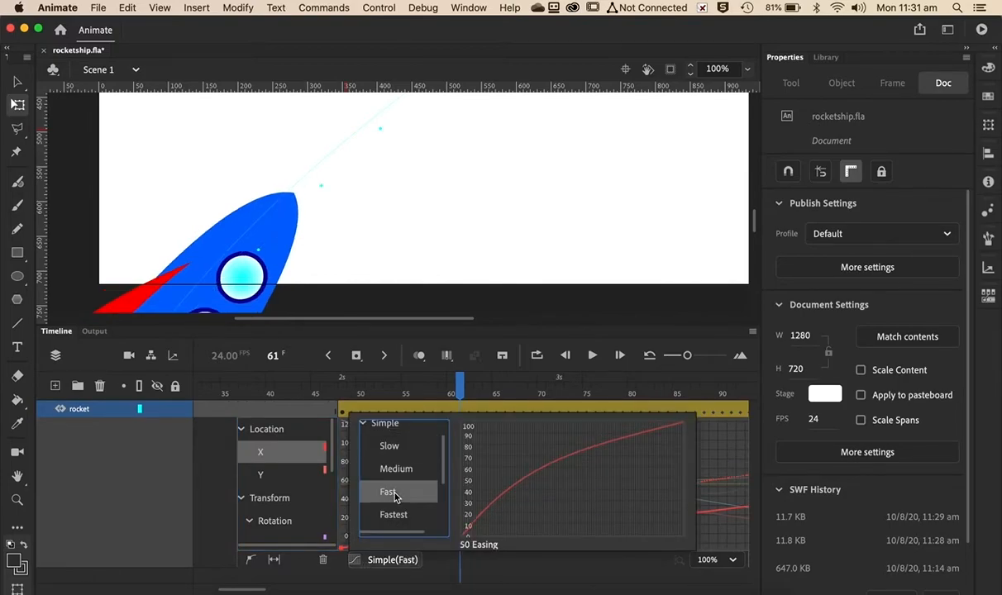
{"action": "left_click", "coordinate": [259, 477]}
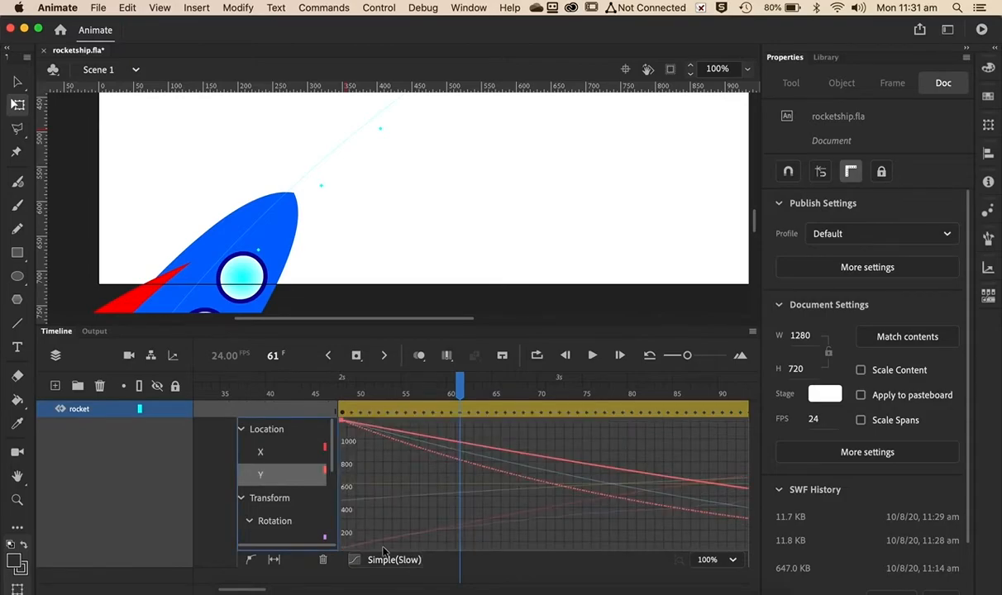
{"action": "left_click", "coordinate": [356, 561]}
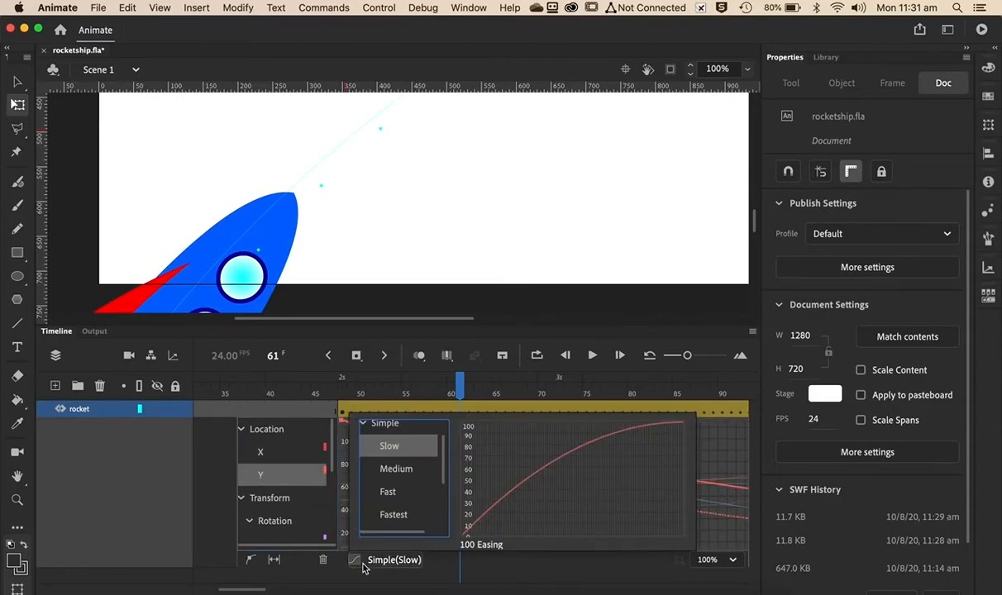
{"action": "left_click", "coordinate": [393, 495]}
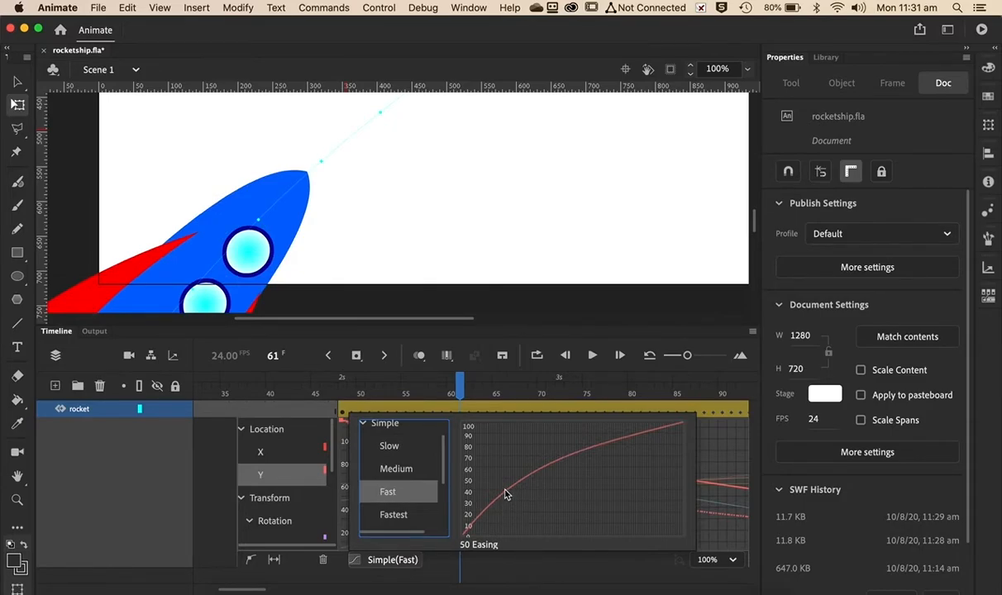
Step: Apply a Custom ease to Location Y, shaping its curve to rise steeply at the start and flatten out at the end
{"action": "left_click_drag", "start_coordinate": [443, 474], "coordinate": [443, 531]}
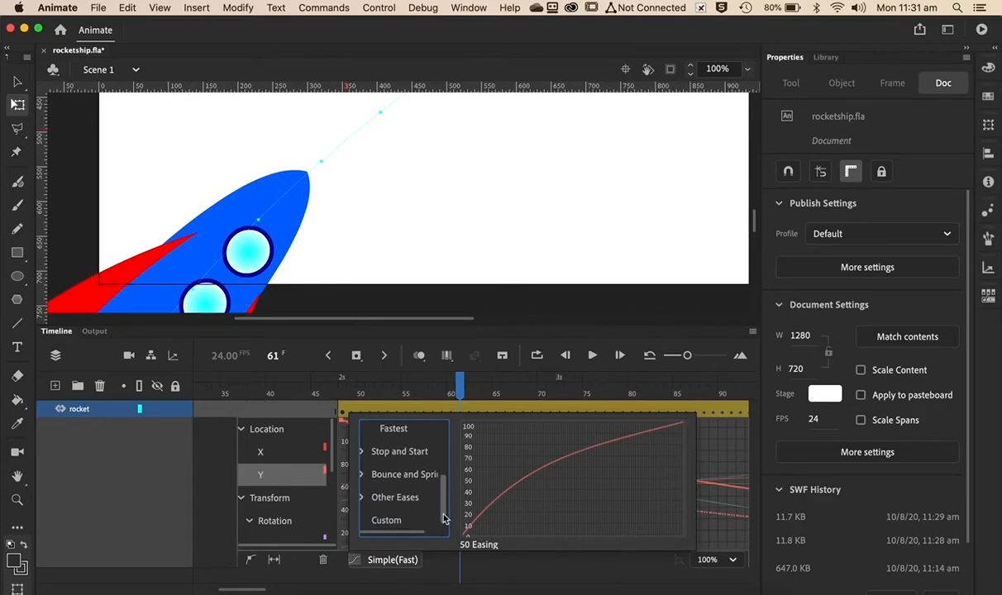
{"action": "scroll", "coordinate": [420, 496], "scroll_direction": "up", "scroll_amount": 5}
{"action": "scroll", "coordinate": [420, 496], "scroll_direction": "down", "scroll_amount": 5}
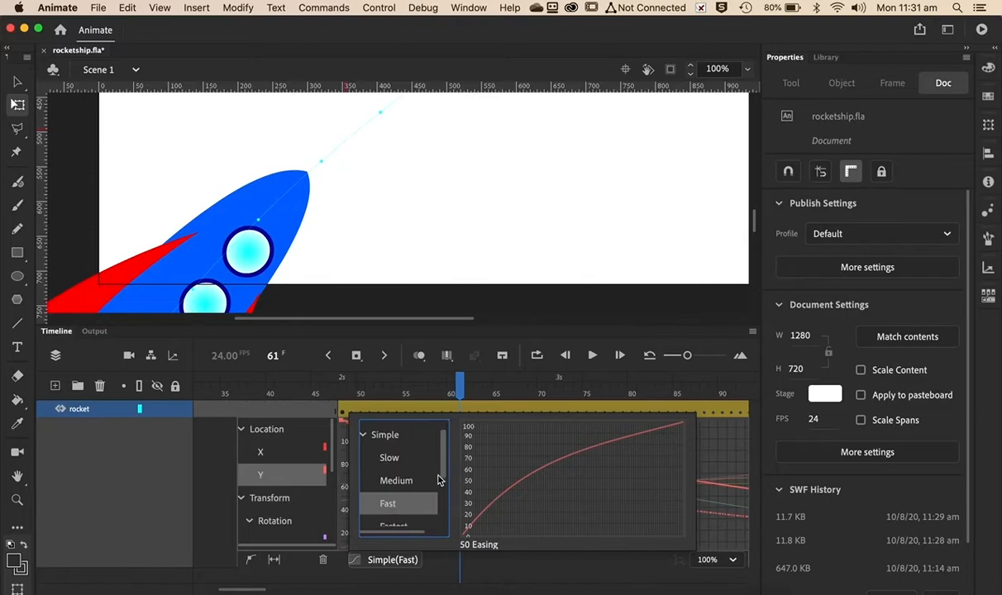
{"action": "left_click", "coordinate": [388, 514]}
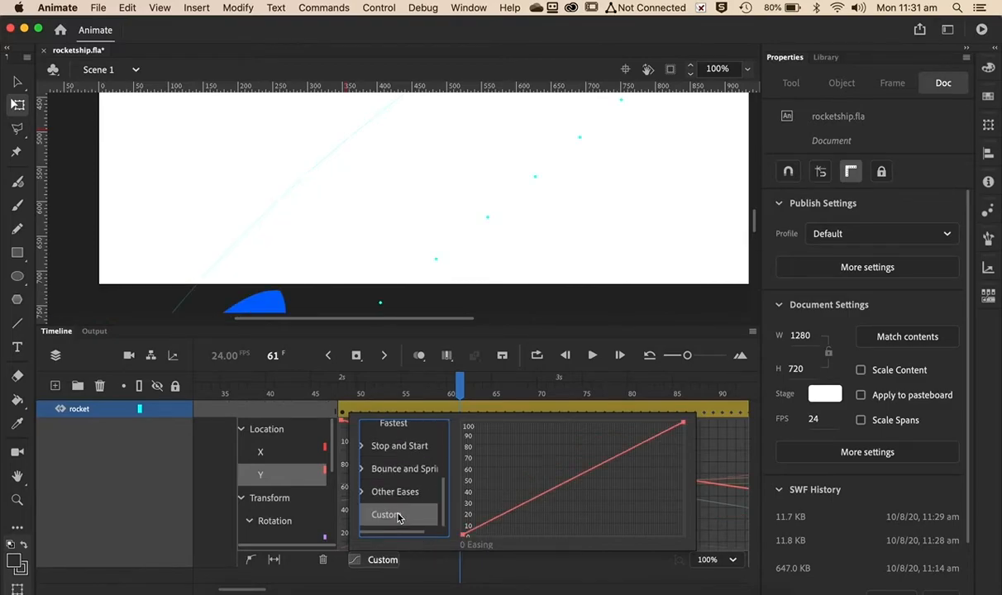
{"action": "left_click", "coordinate": [535, 498]}
{"action": "left_click_drag", "start_coordinate": [536, 499], "coordinate": [498, 452]}
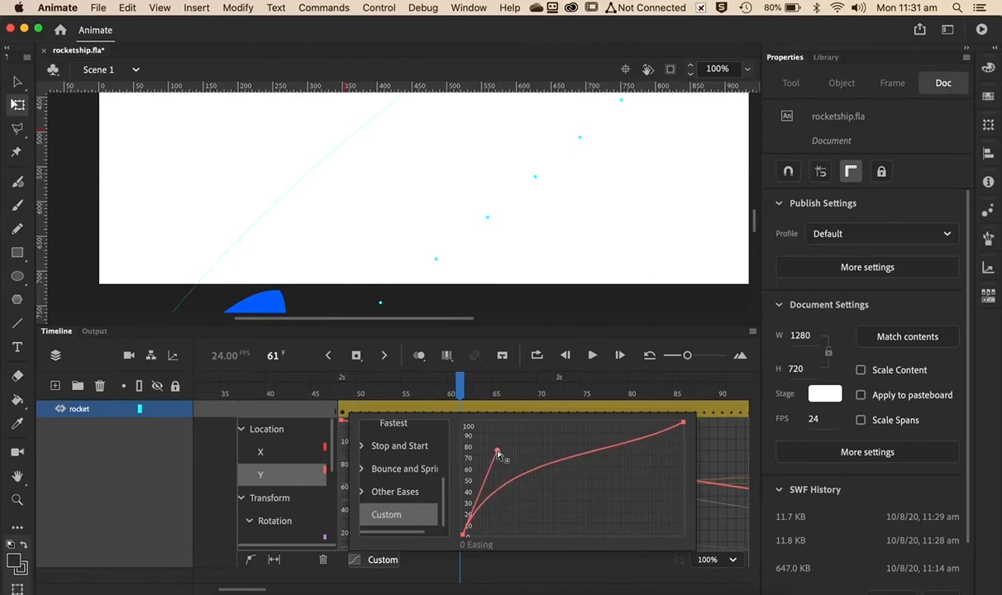
{"action": "left_click", "coordinate": [684, 424]}
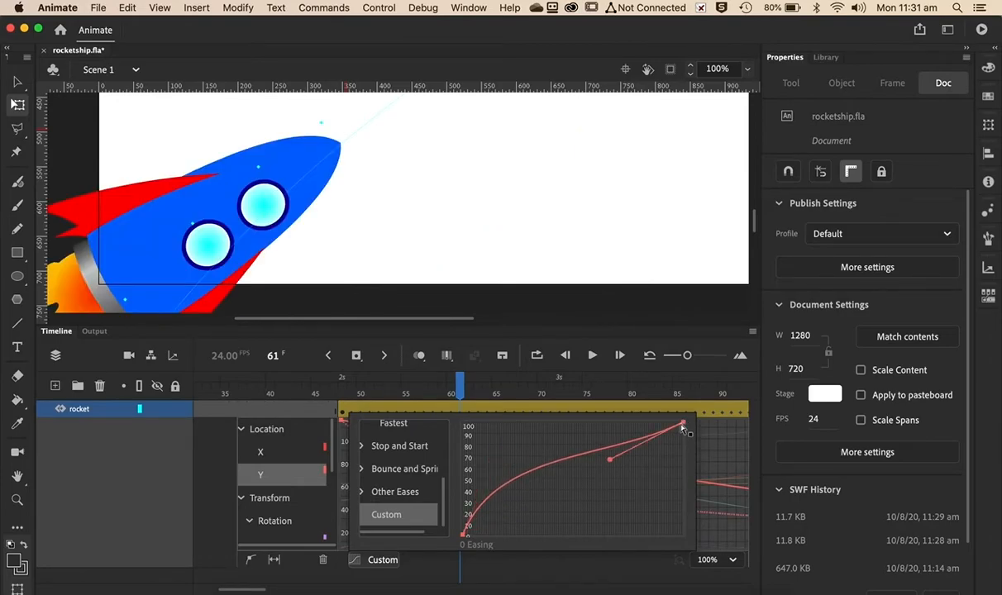
{"action": "left_click_drag", "start_coordinate": [611, 460], "coordinate": [594, 424]}
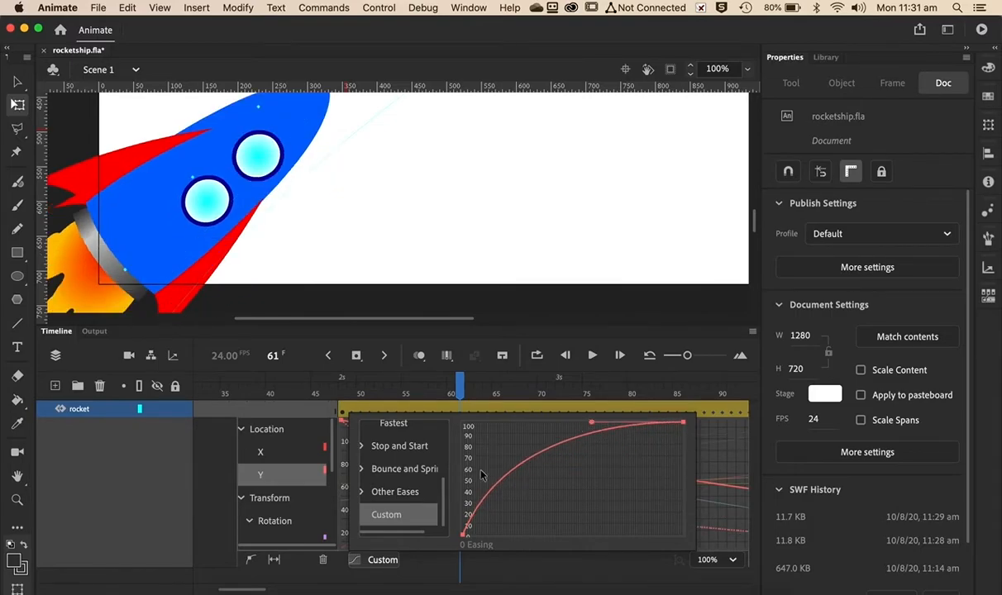
Step: Replace the Custom ease on Location Y with the Simple (Fast) preset
{"action": "left_click", "coordinate": [263, 452]}
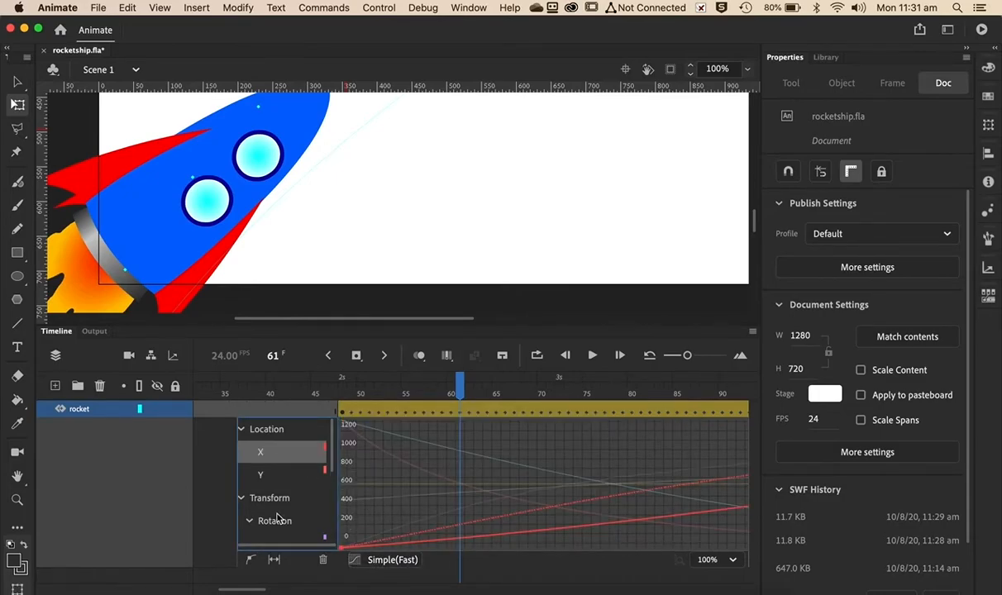
{"action": "left_click", "coordinate": [354, 560]}
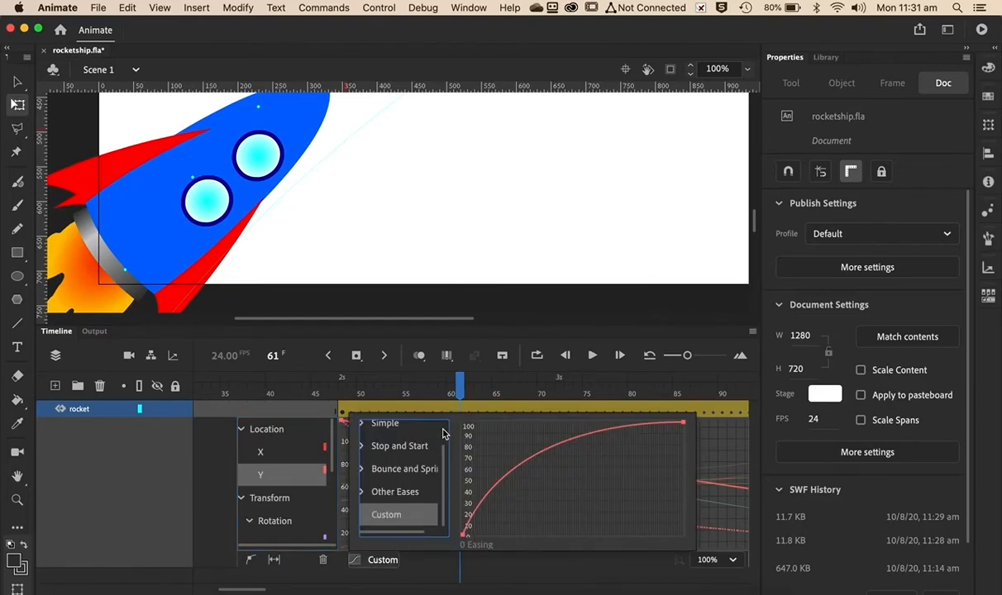
{"action": "scroll", "coordinate": [443, 434], "scroll_direction": "up", "scroll_amount": 1}
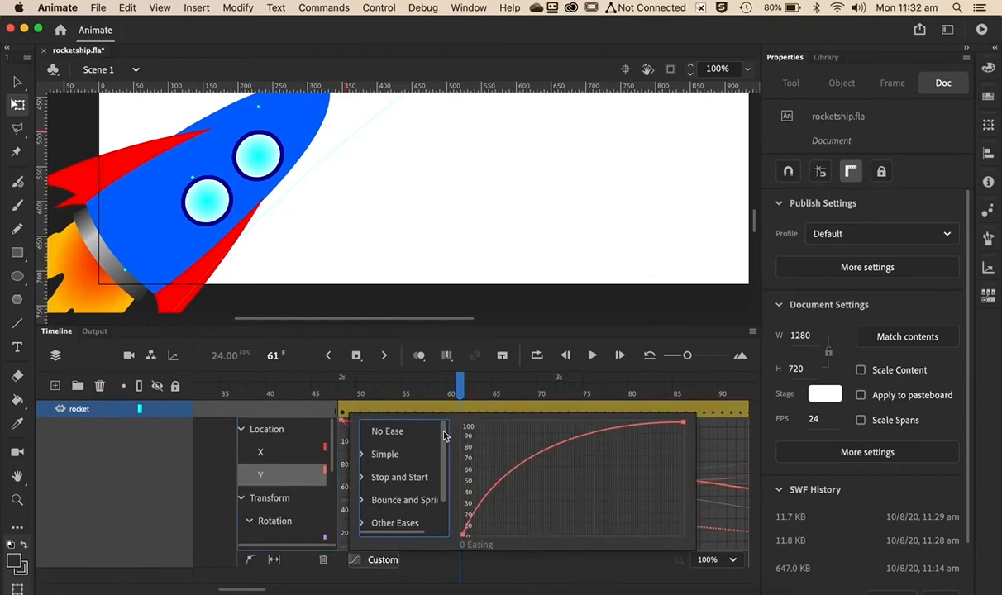
{"action": "scroll", "coordinate": [440, 468], "scroll_direction": "down", "scroll_amount": 1}
{"action": "scroll", "coordinate": [438, 425], "scroll_direction": "up", "scroll_amount": 1}
{"action": "left_click", "coordinate": [361, 454]}
{"action": "left_click", "coordinate": [386, 522]}
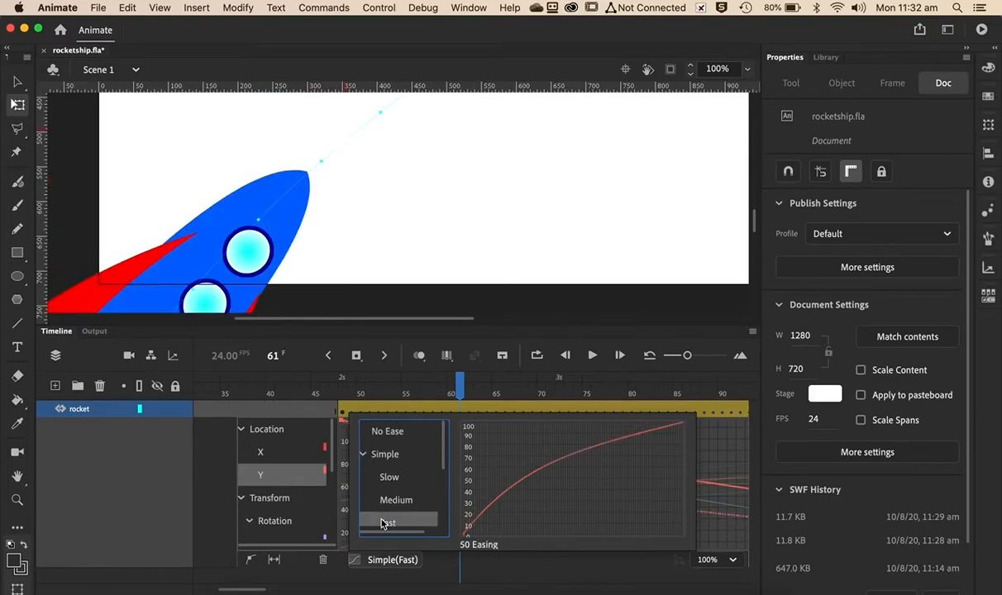
Step: Check which ease is applied to the rocket's Location X property
{"action": "left_click", "coordinate": [274, 453]}
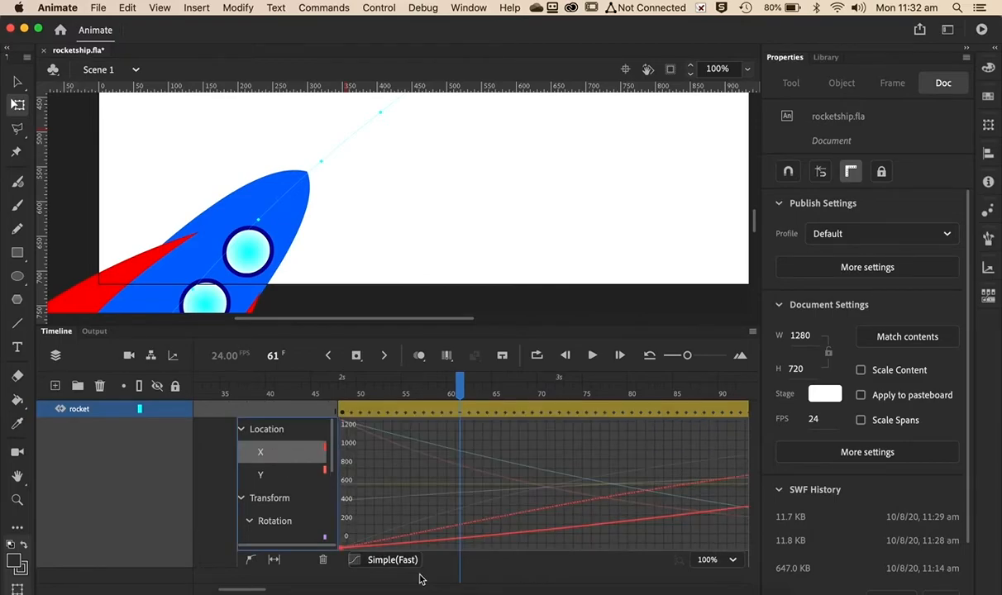
{"action": "left_click", "coordinate": [394, 561]}
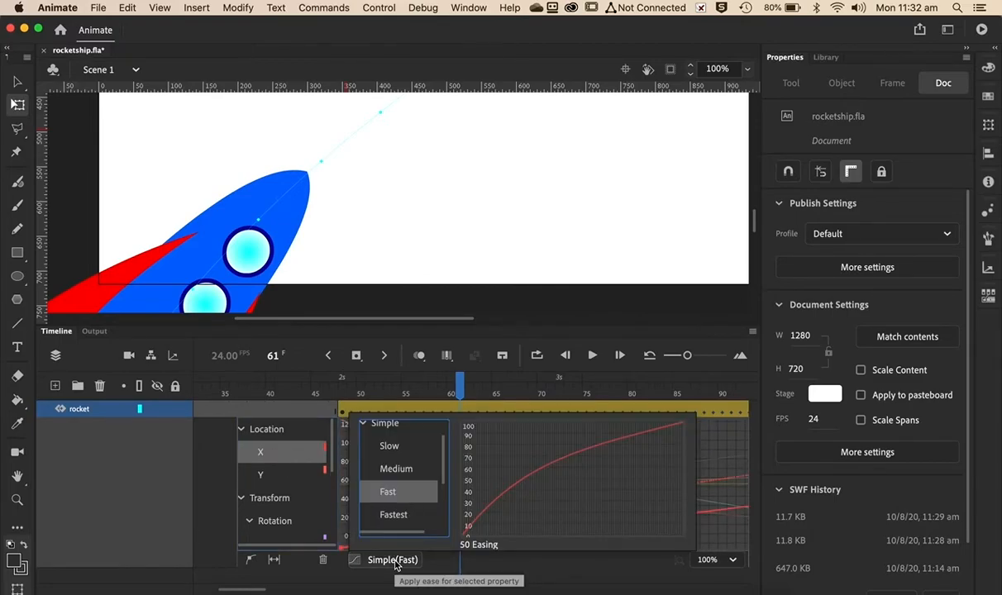
{"action": "left_click", "coordinate": [335, 445]}
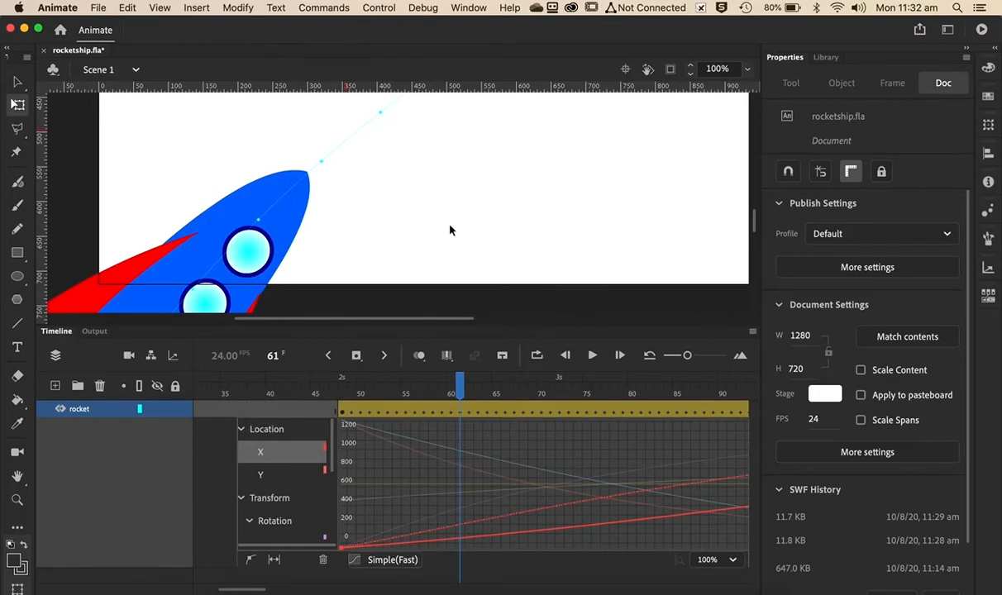
Step: Test the movie to check the rocket's flight with the new easing, and reduce the timeline area's height once the test window is closed
{"action": "key", "text": "super+Return"}
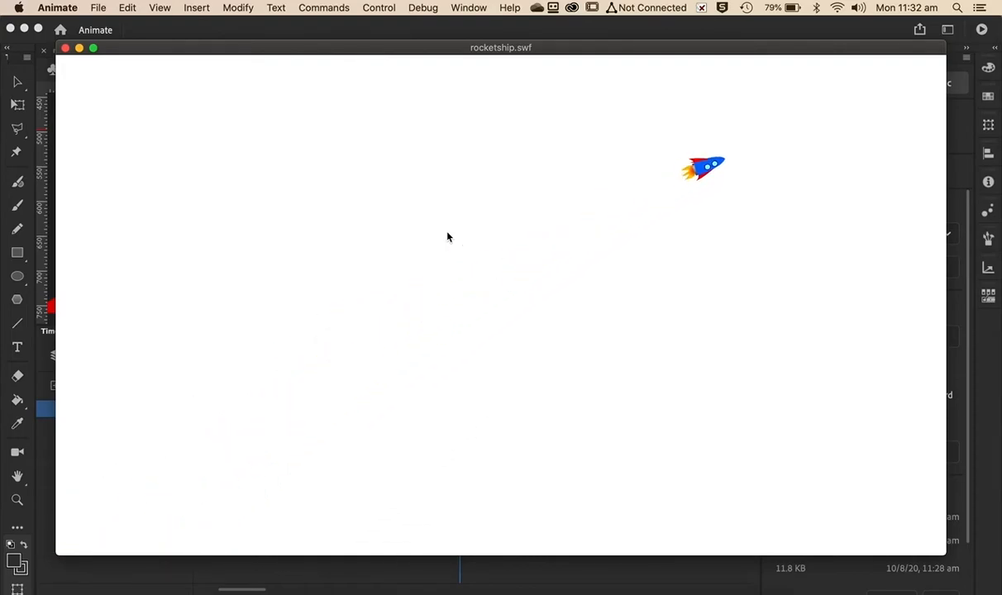
{"action": "left_click", "coordinate": [66, 49]}
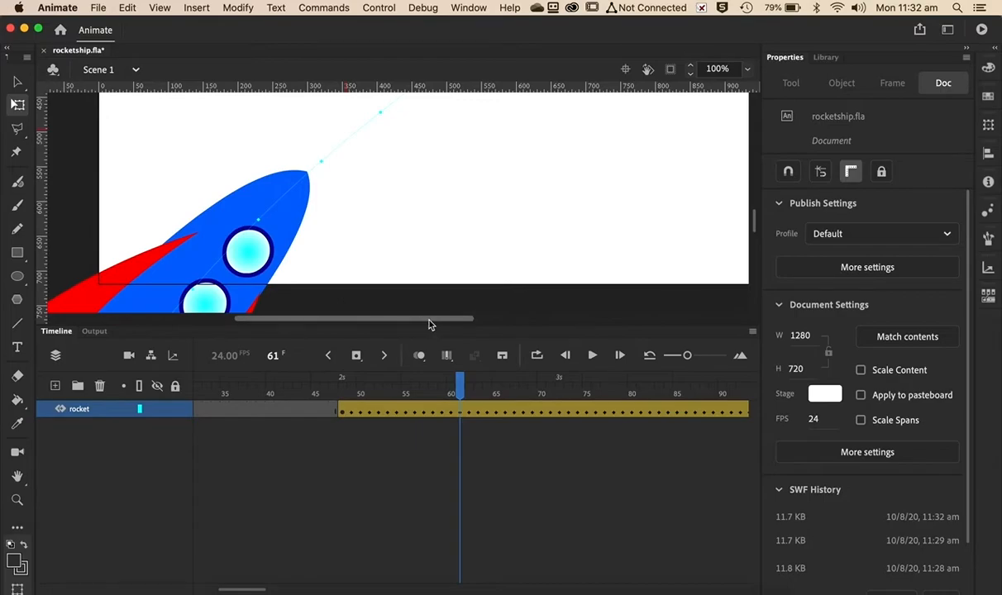
{"action": "left_click_drag", "start_coordinate": [510, 327], "coordinate": [498, 453]}
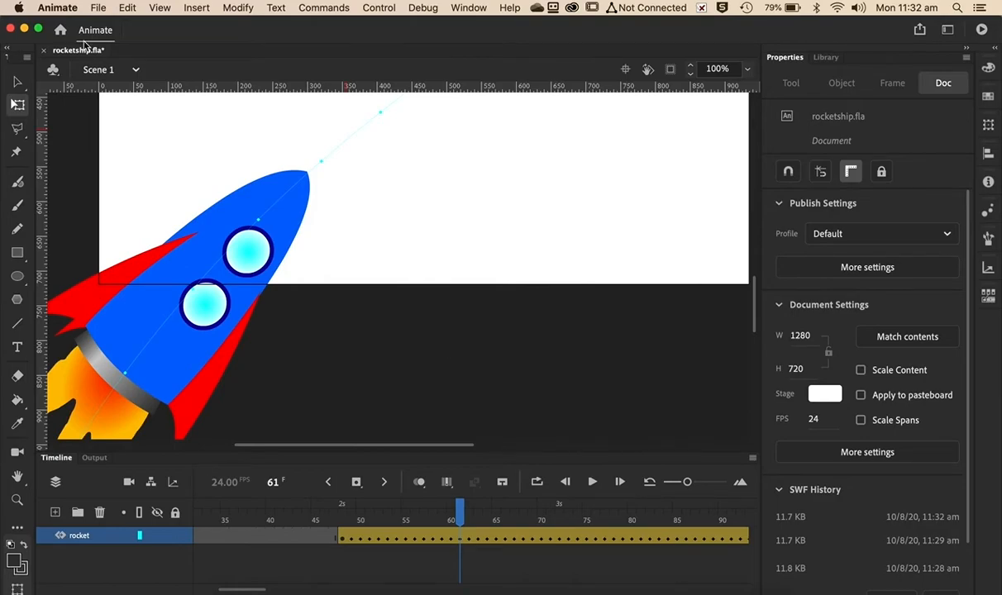
Step: Import field_of_stars_full.jpg from the Animation folder into the library and display the library items
{"action": "left_click", "coordinate": [100, 8]}
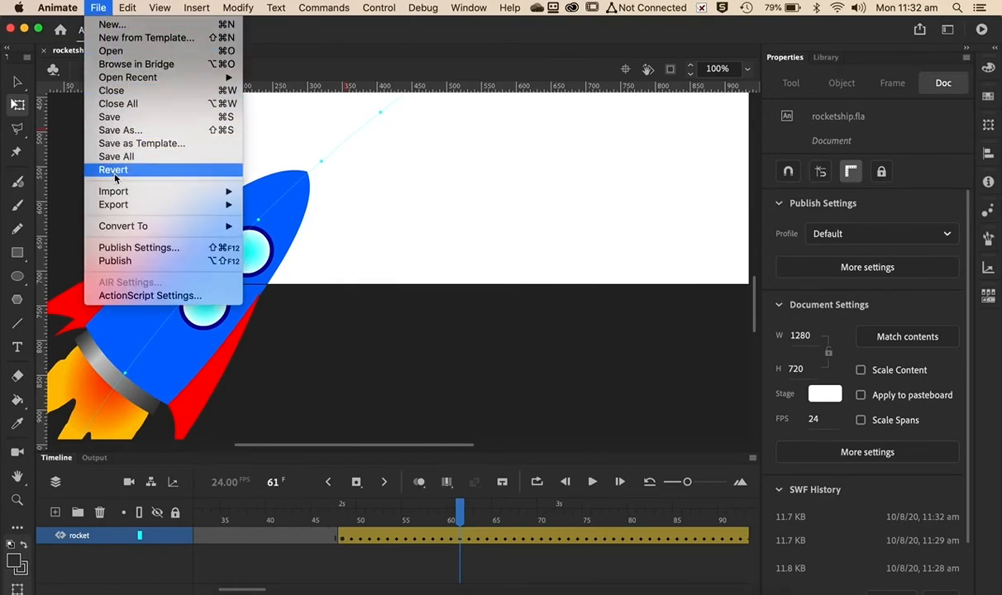
{"action": "mouse_move", "coordinate": [129, 204]}
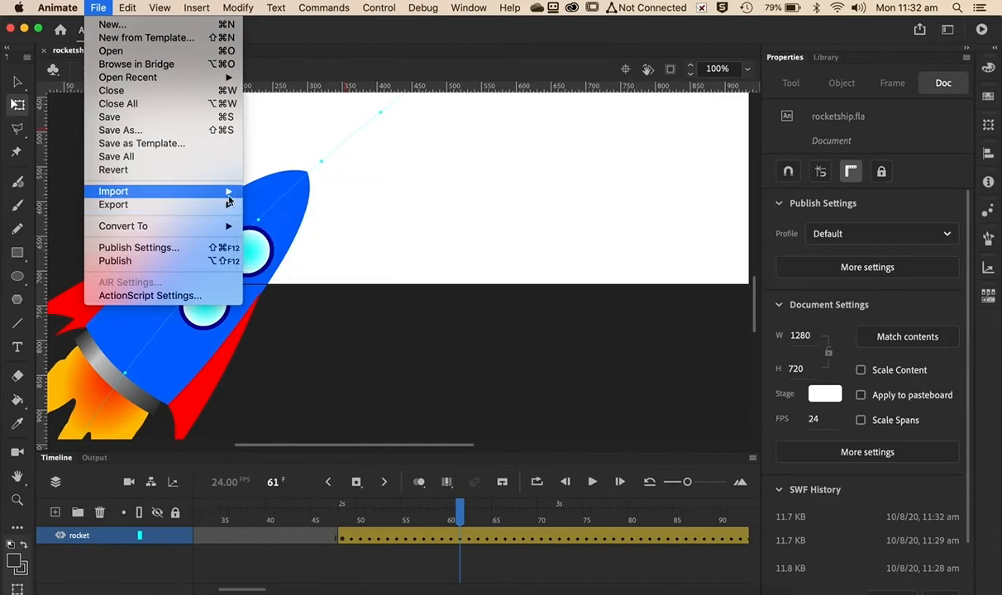
{"action": "left_click", "coordinate": [279, 206]}
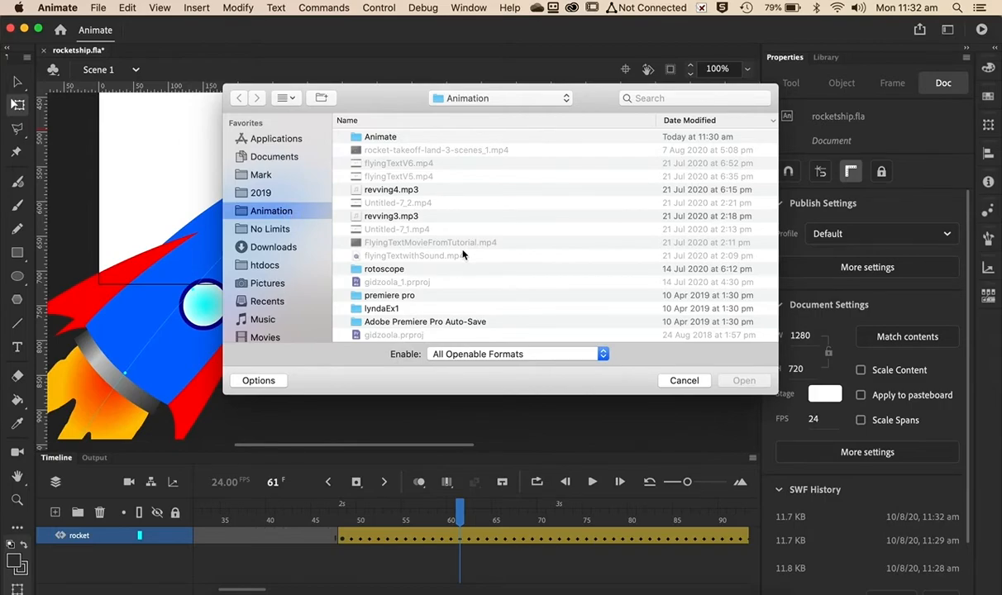
{"action": "scroll", "coordinate": [463, 253], "scroll_direction": "down", "scroll_amount": 5}
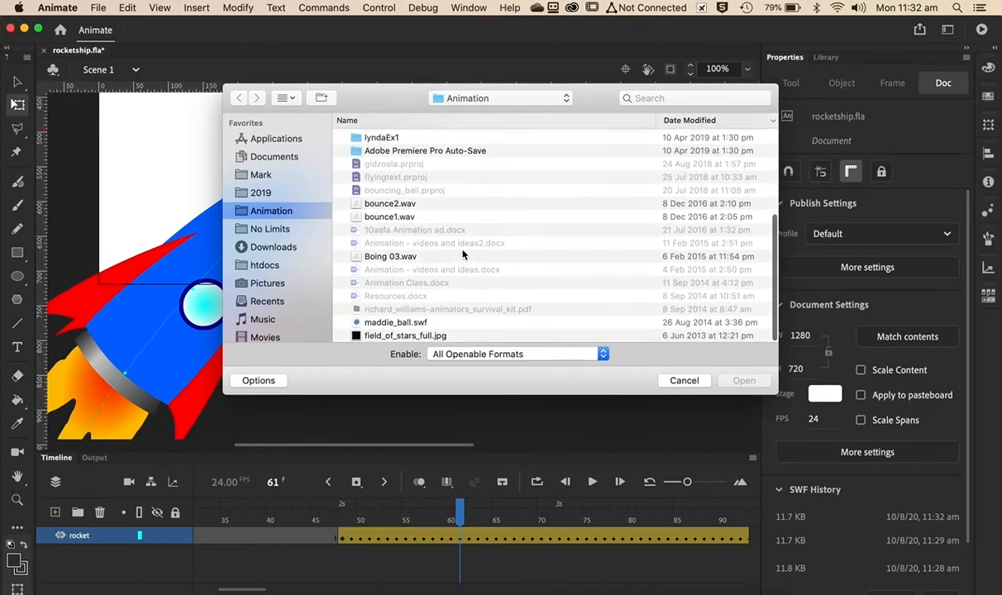
{"action": "left_click", "coordinate": [361, 336]}
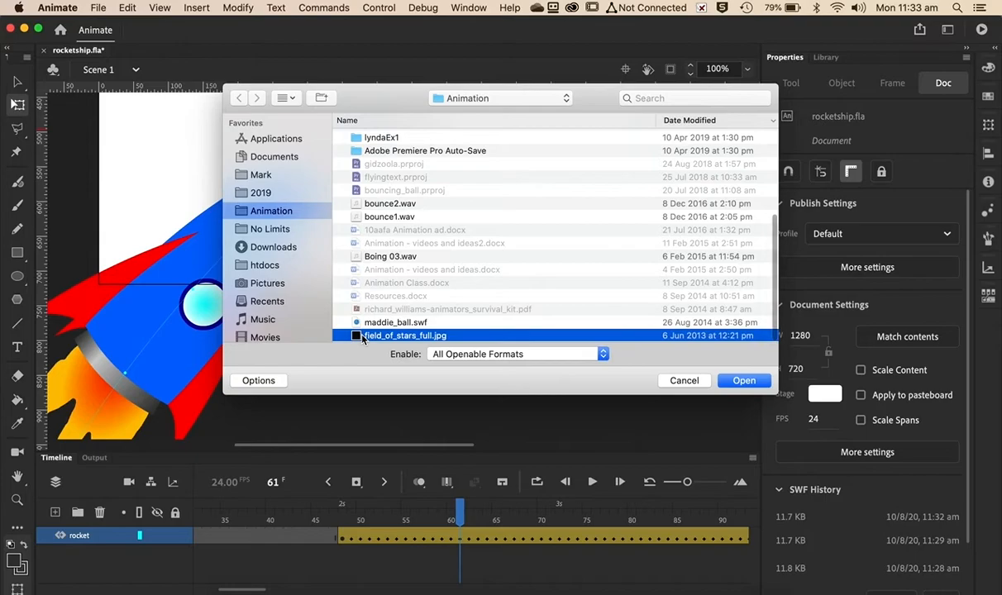
{"action": "left_click", "coordinate": [744, 381]}
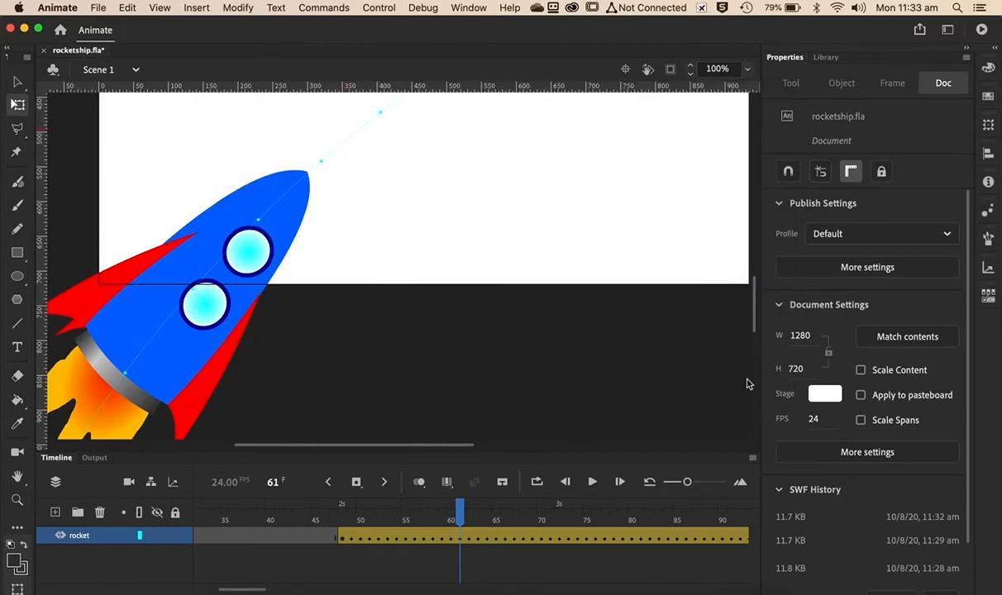
{"action": "left_click", "coordinate": [826, 58]}
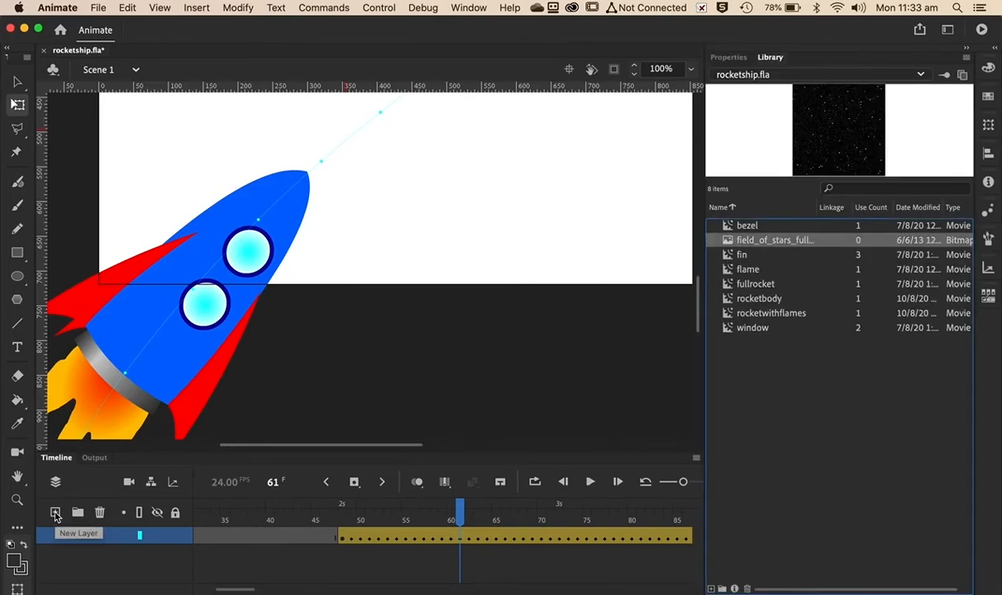
Step: Add one new layer above the rocket layer, removing the extra duplicate, and name it stars
{"action": "left_click", "coordinate": [55, 514]}
{"action": "left_click", "coordinate": [55, 514]}
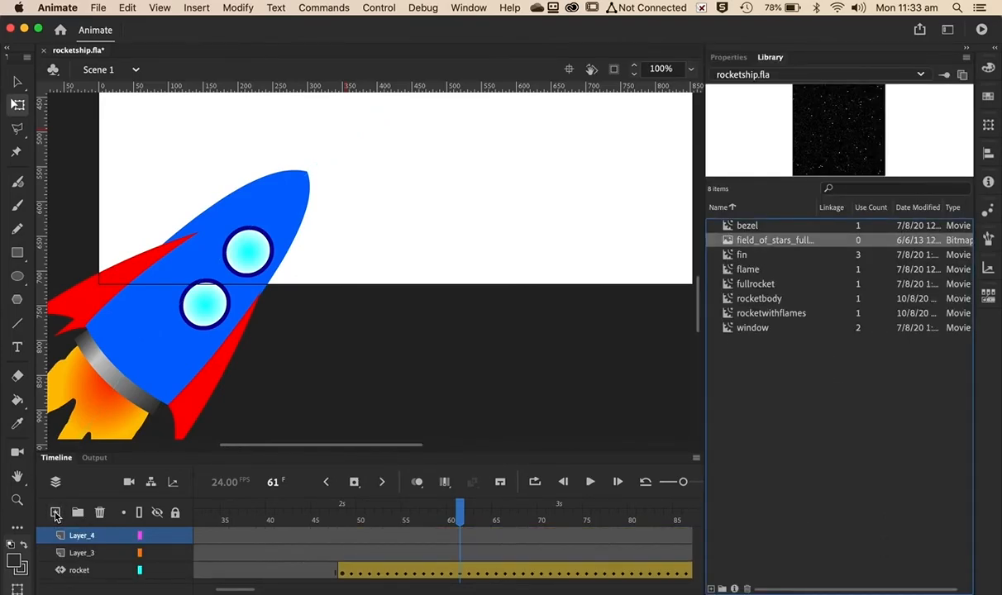
{"action": "left_click", "coordinate": [100, 512]}
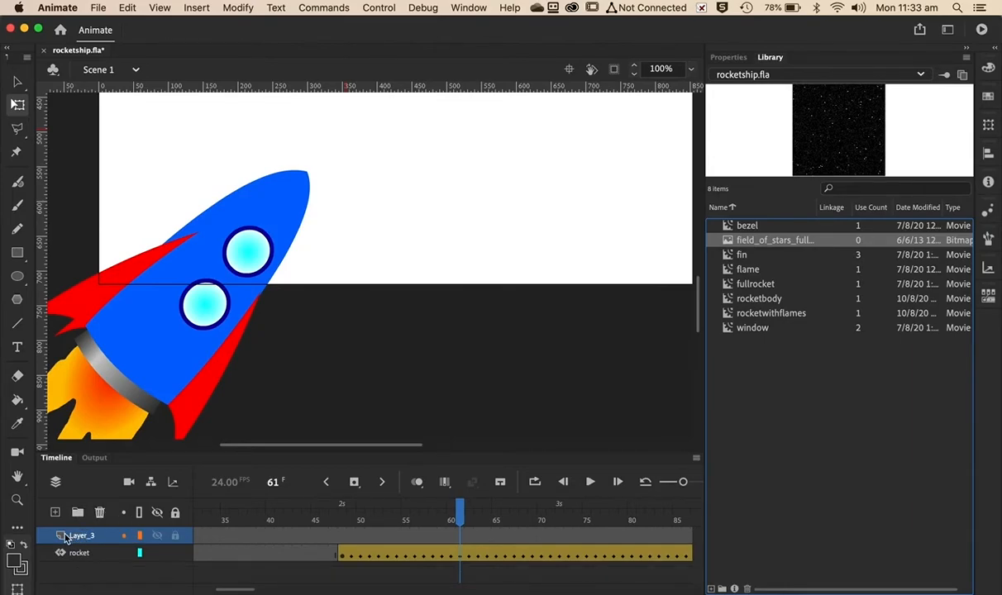
{"action": "double_click", "coordinate": [81, 536]}
{"action": "type", "text": "stars"}
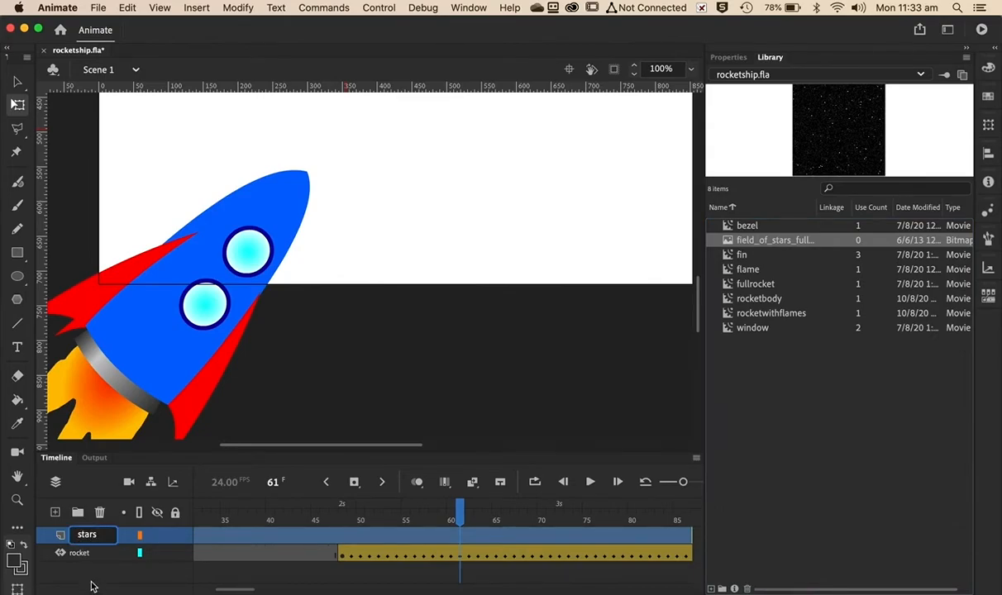
{"action": "key", "text": "Return"}
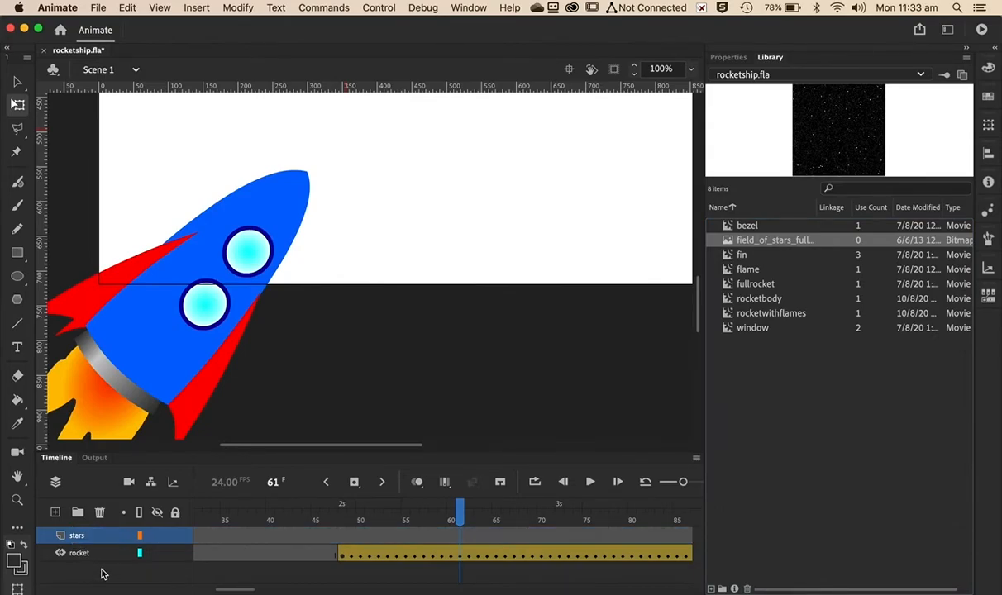
Step: Move the rocket layer above the stars layer and place the starfield bitmap on the stage in the stars layer
{"action": "left_click", "coordinate": [59, 557]}
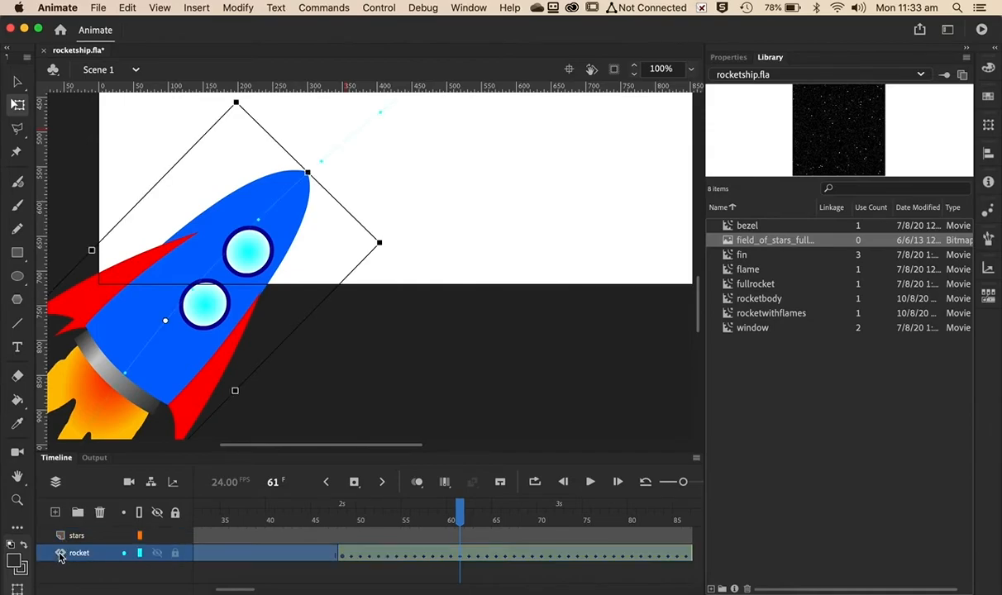
{"action": "left_click_drag", "start_coordinate": [59, 552], "coordinate": [60, 537]}
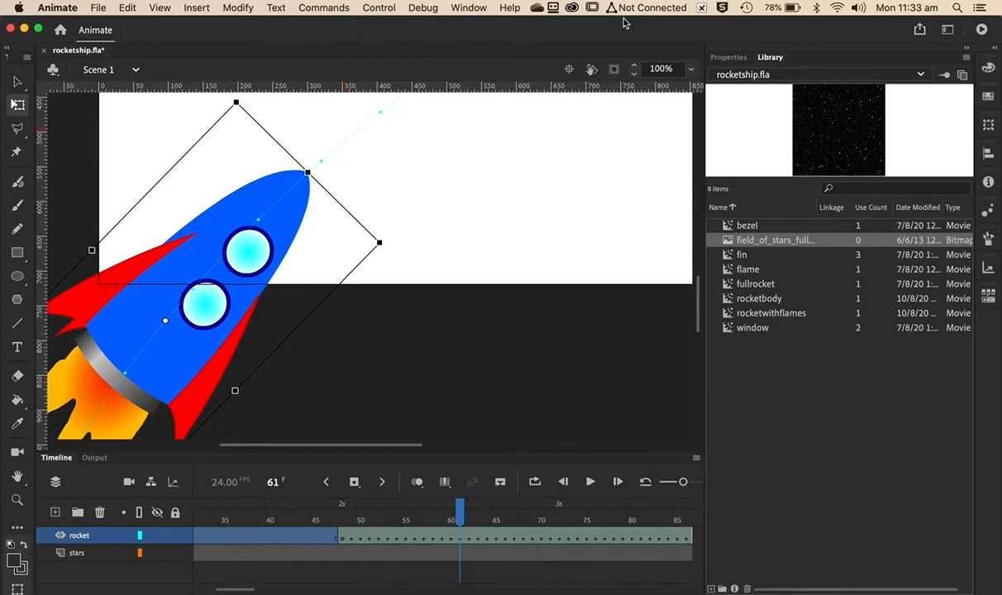
{"action": "left_click", "coordinate": [691, 70]}
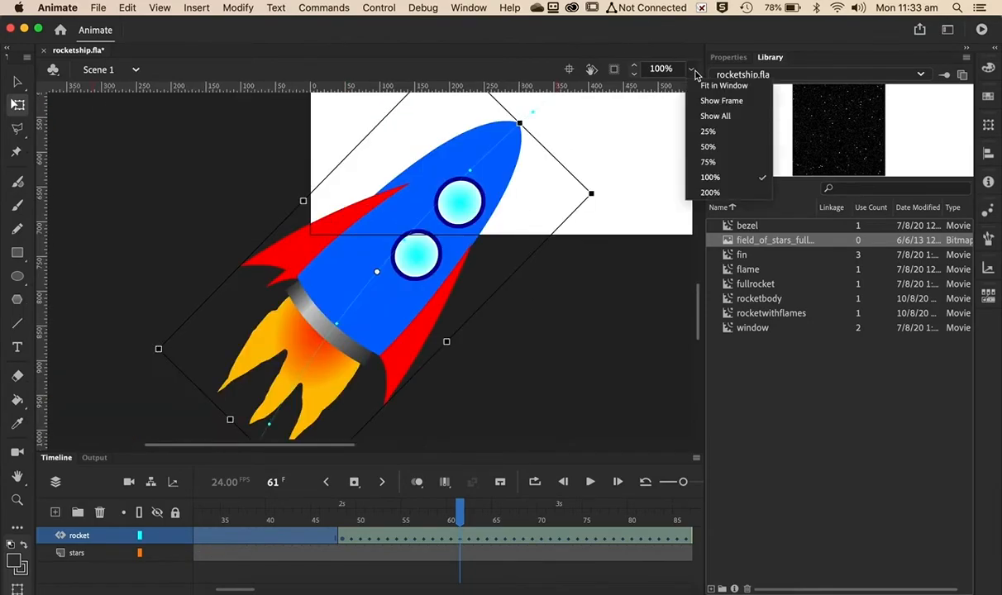
{"action": "left_click", "coordinate": [708, 132]}
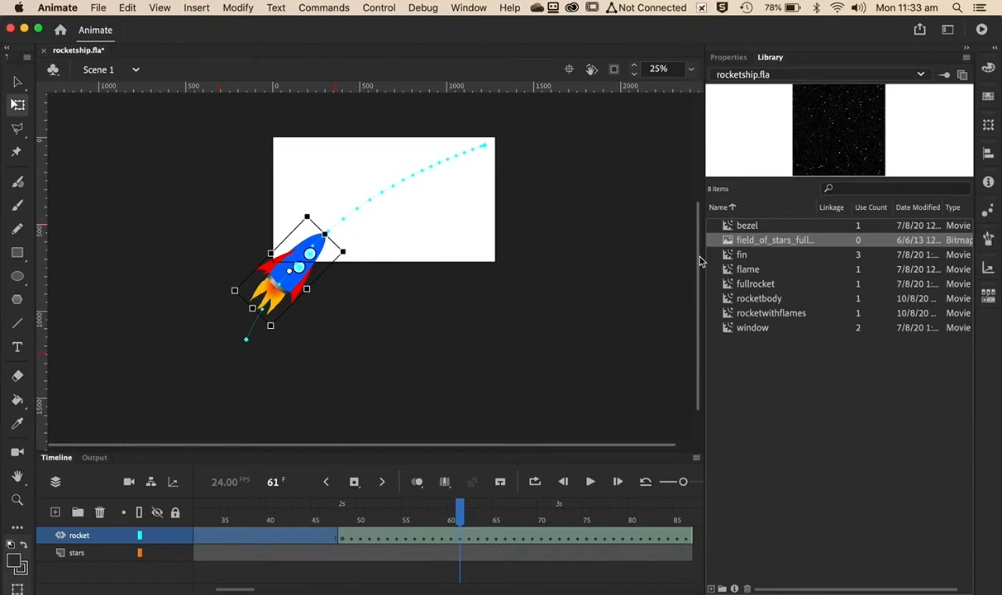
{"action": "left_click", "coordinate": [199, 552]}
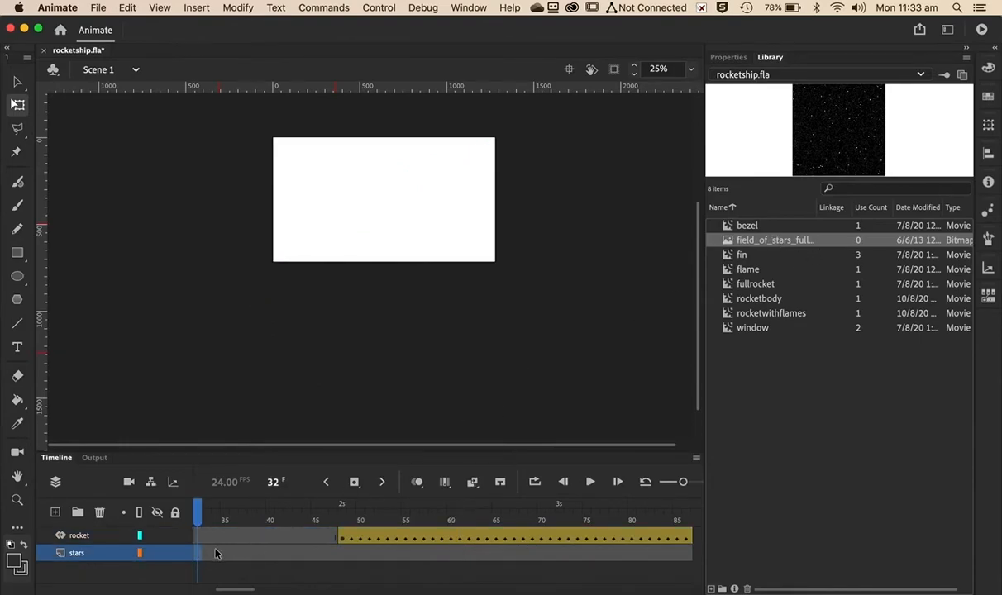
{"action": "left_click_drag", "start_coordinate": [732, 239], "coordinate": [397, 225]}
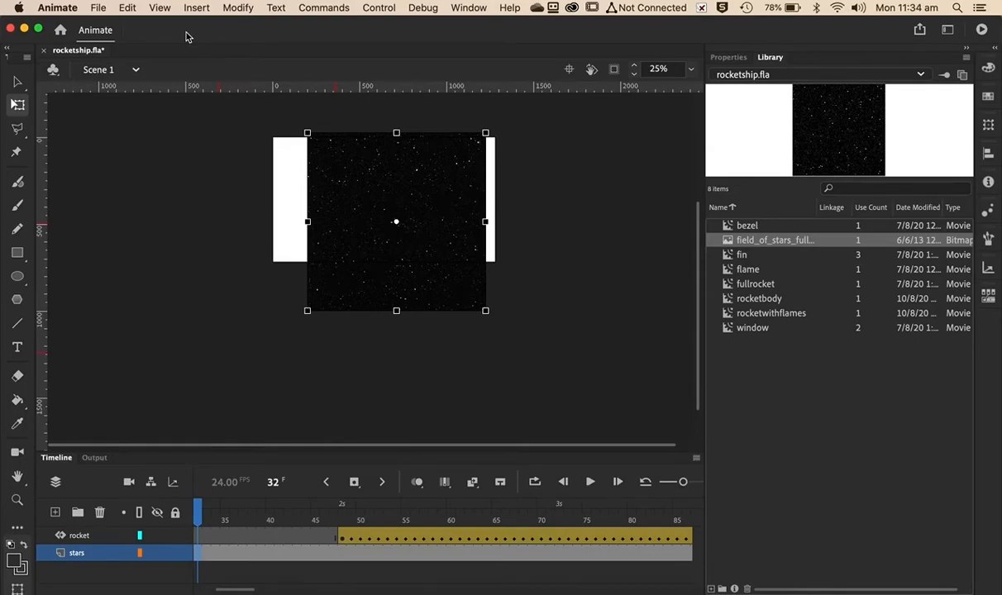
Step: Convert the placed starfield image to a movie clip symbol named stars
{"action": "left_click", "coordinate": [237, 8]}
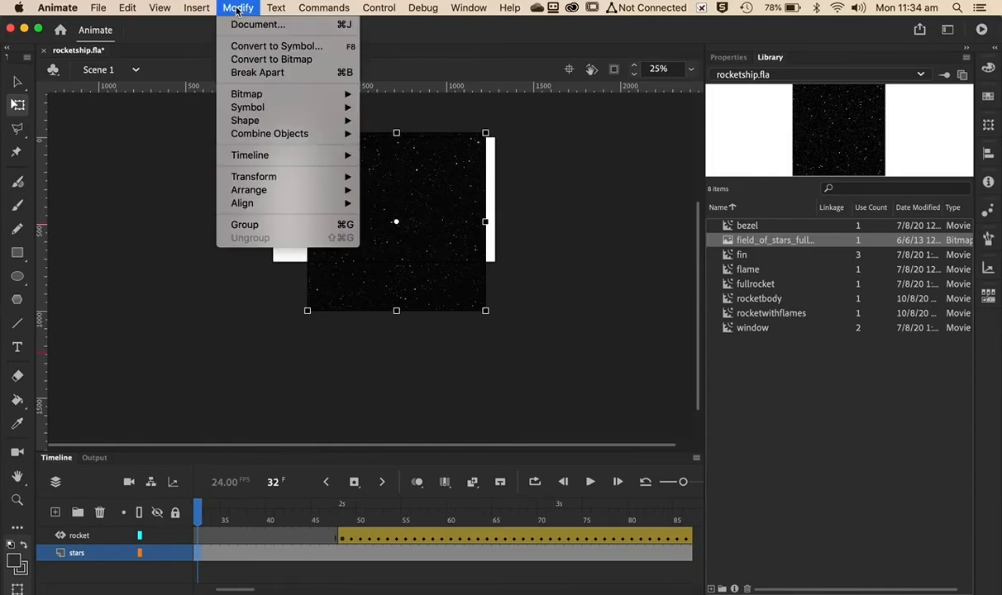
{"action": "left_click", "coordinate": [254, 48]}
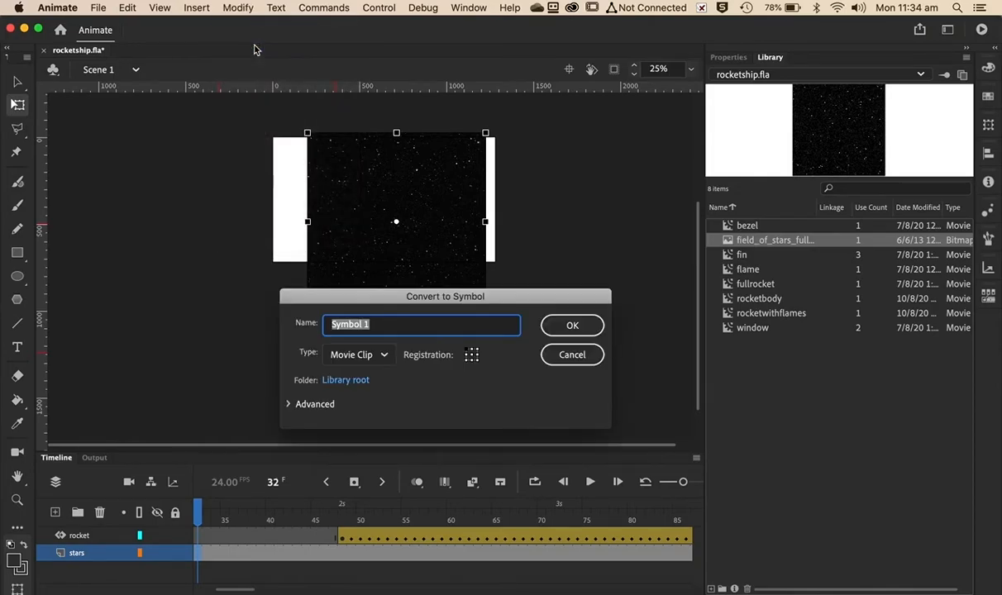
{"action": "type", "text": "stars"}
{"action": "key", "text": "Return"}
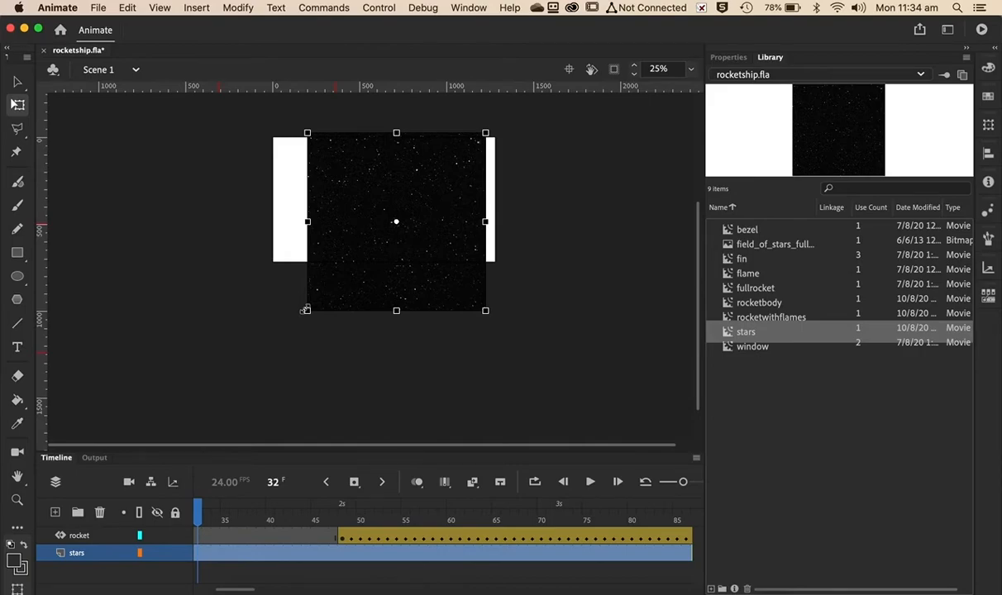
Step: Enlarge the stars clip beyond the stage's width and align its lower edge with the bottom edge of the stage
{"action": "left_click_drag", "start_coordinate": [306, 310], "coordinate": [264, 332]}
{"action": "left_click_drag", "start_coordinate": [425, 179], "coordinate": [465, 110]}
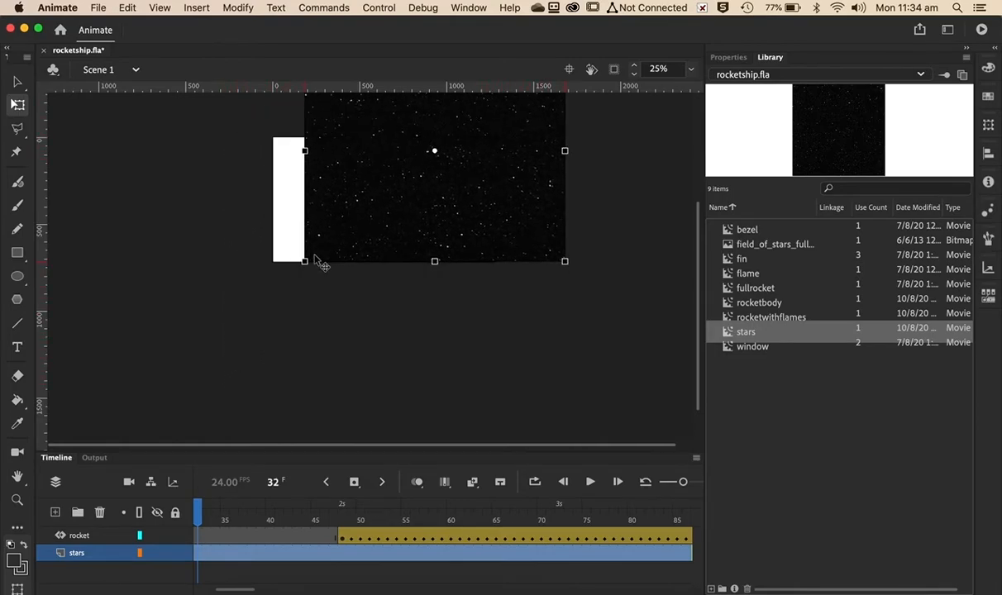
{"action": "left_click_drag", "start_coordinate": [302, 265], "coordinate": [281, 279]}
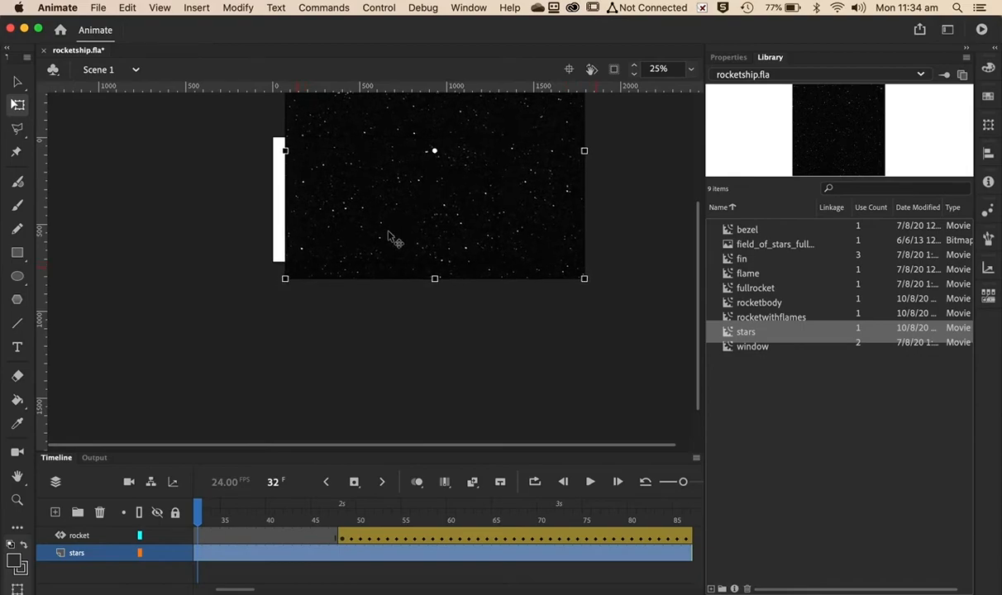
{"action": "left_click_drag", "start_coordinate": [476, 217], "coordinate": [464, 193]}
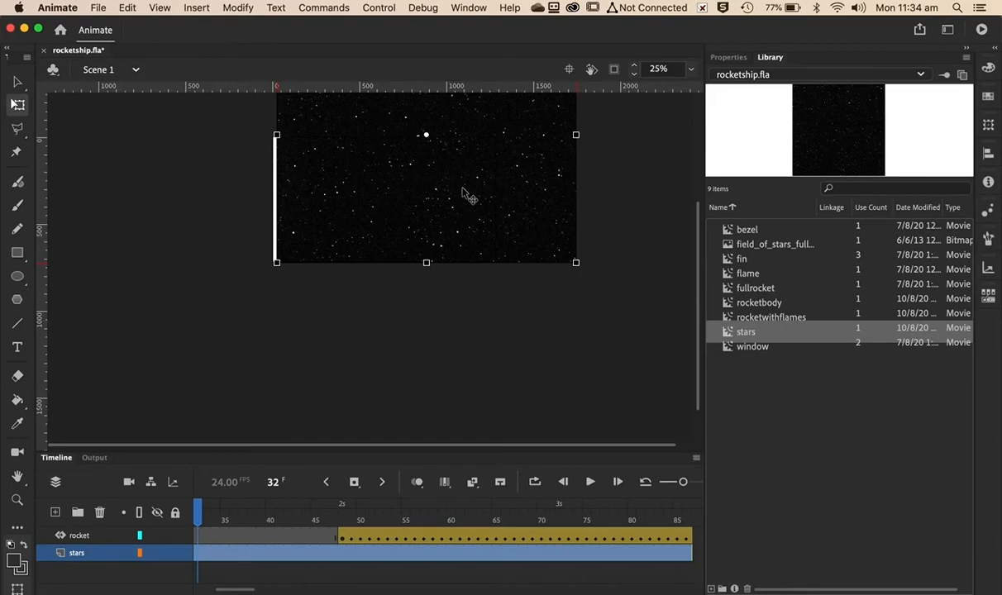
Step: Add horizontal guides along the stage's upper and lower edges and shift the stars clip left to cover the stage's left edge
{"action": "left_click_drag", "start_coordinate": [496, 90], "coordinate": [461, 263]}
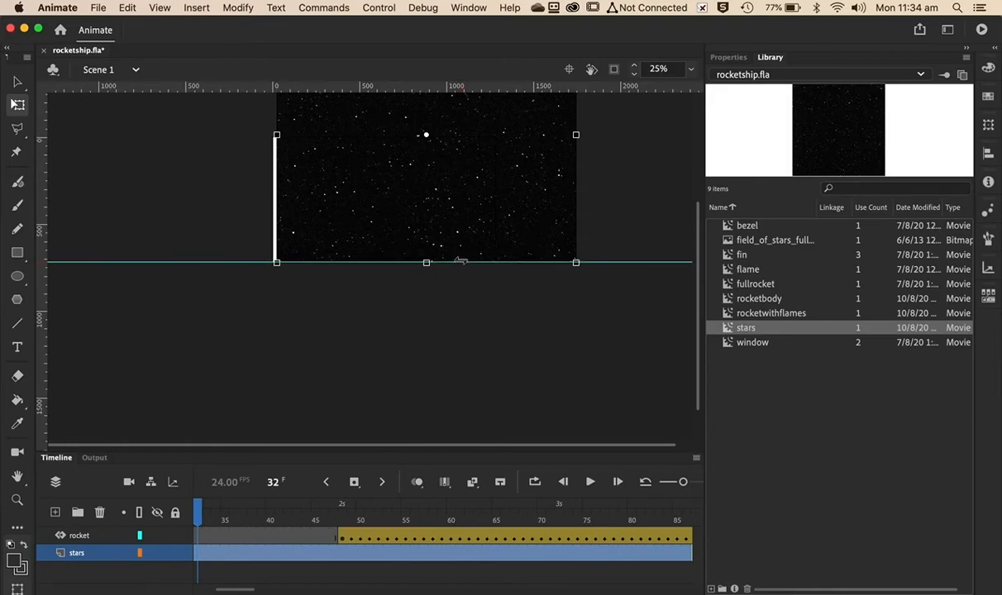
{"action": "left_click_drag", "start_coordinate": [626, 113], "coordinate": [624, 133]}
{"action": "left_click_drag", "start_coordinate": [554, 181], "coordinate": [544, 180]}
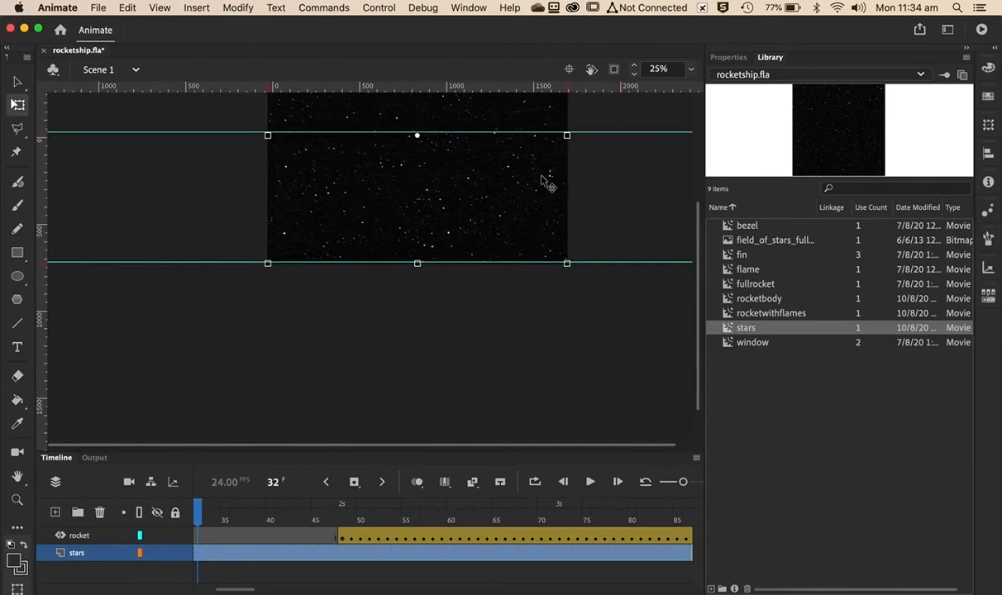
Step: Create a motion tween on the stars layer and go to frame 150
{"action": "right_click", "coordinate": [225, 561]}
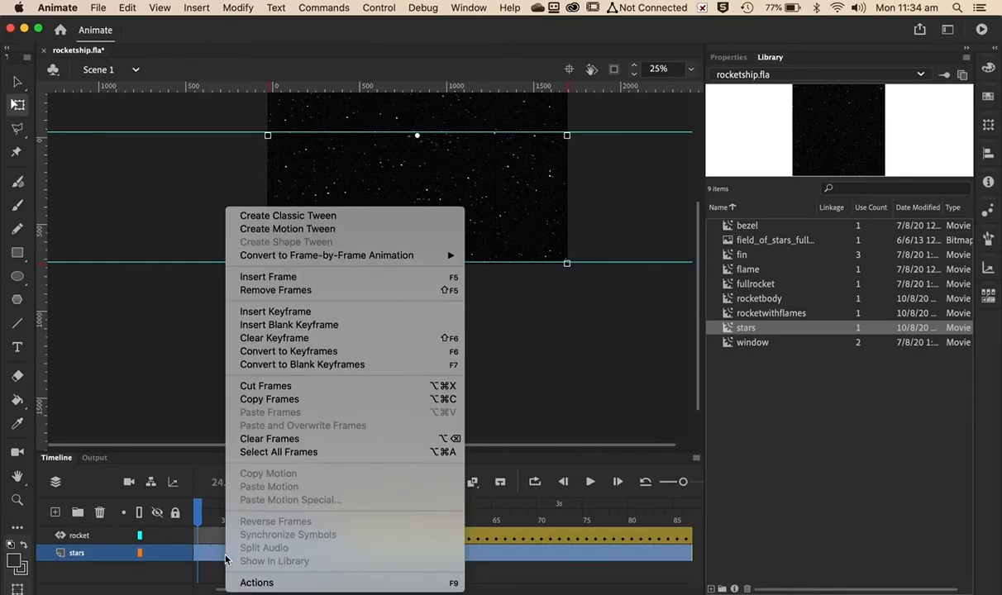
{"action": "left_click", "coordinate": [289, 229]}
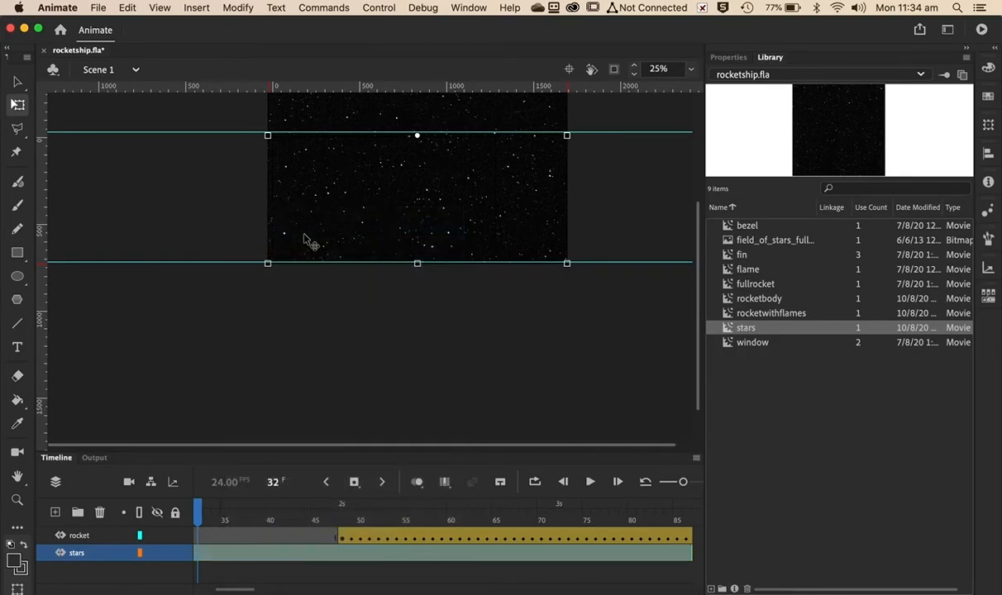
{"action": "left_click", "coordinate": [269, 512]}
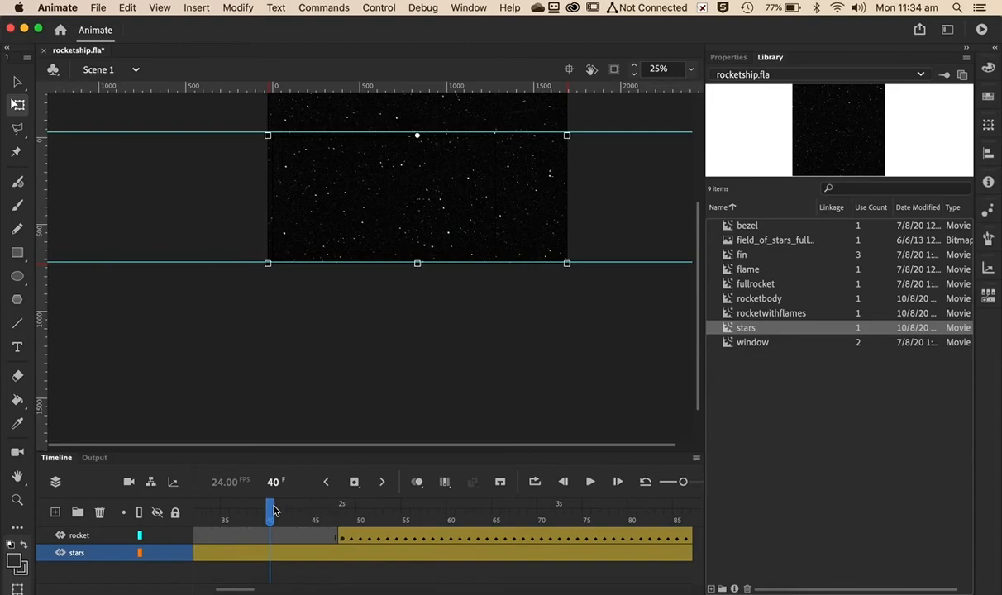
{"action": "left_click_drag", "start_coordinate": [275, 511], "coordinate": [711, 546]}
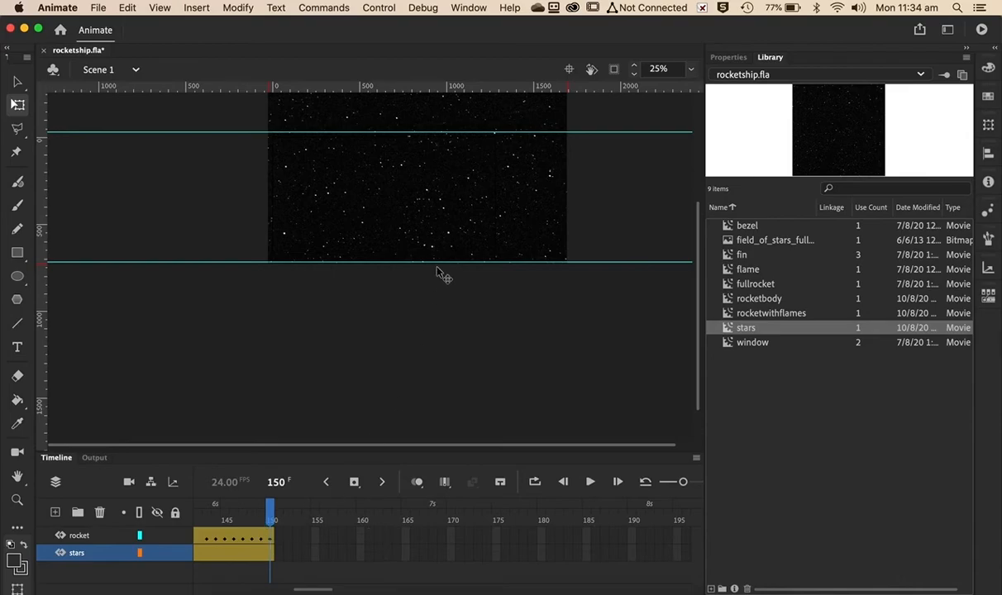
Step: Lock the rocket layer and, at frame 150, move the starfield down and left until its upper edge meets the upper guide
{"action": "left_click", "coordinate": [463, 183]}
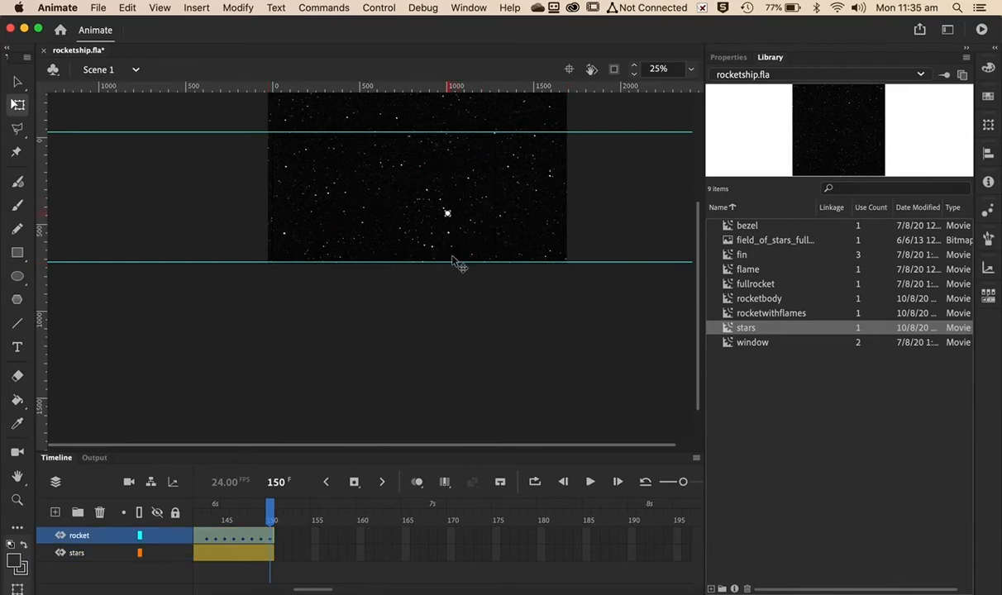
{"action": "key", "text": "super+z"}
{"action": "left_click", "coordinate": [175, 537]}
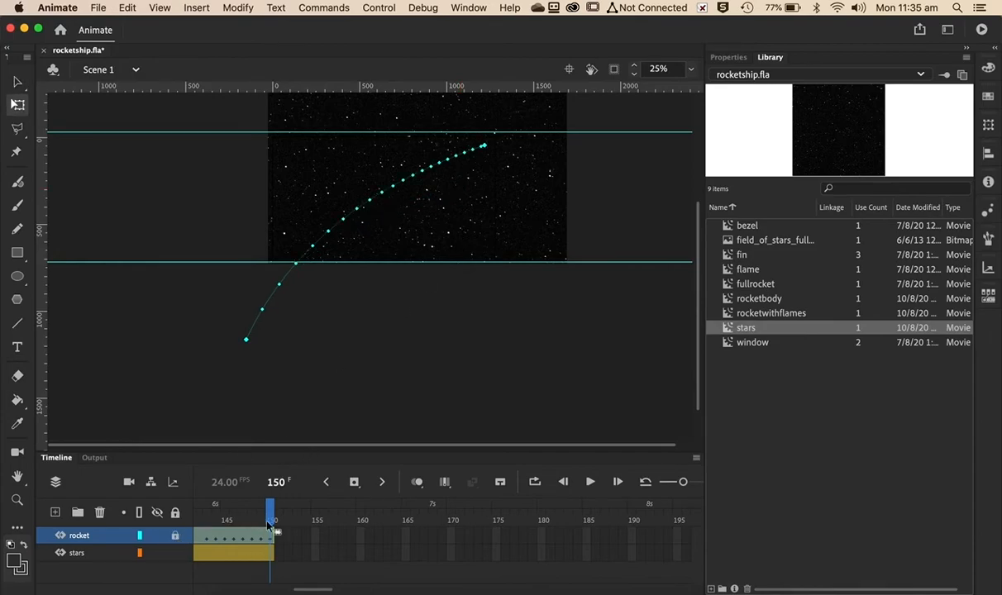
{"action": "left_click", "coordinate": [462, 233]}
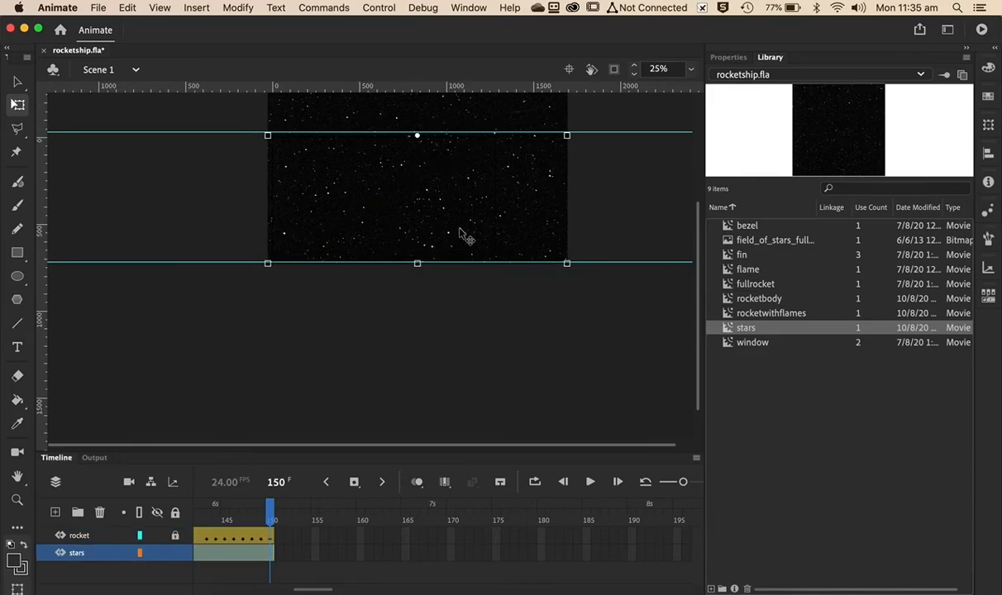
{"action": "left_click_drag", "start_coordinate": [503, 210], "coordinate": [443, 335]}
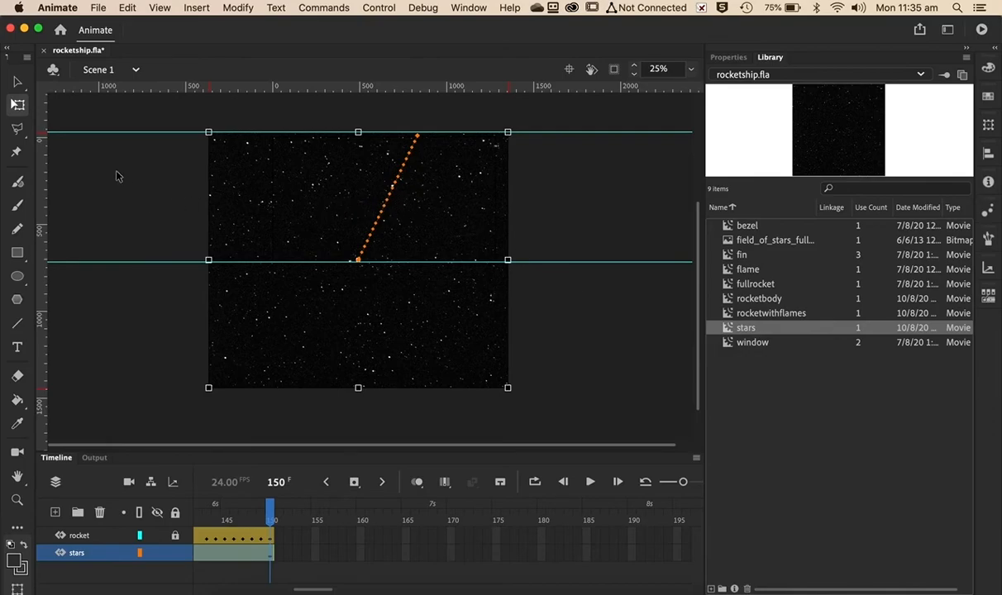
Step: Bend the starfield's motion path into a gentle curve and test the movie, closing the test window once checked
{"action": "left_click", "coordinate": [18, 83]}
{"action": "left_click_drag", "start_coordinate": [407, 158], "coordinate": [423, 178]}
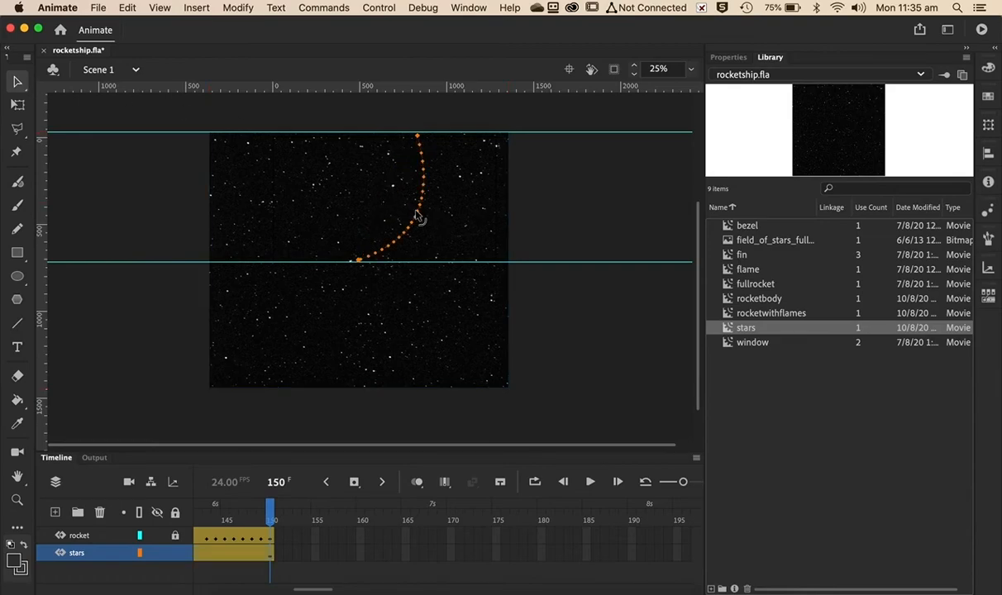
{"action": "left_click_drag", "start_coordinate": [419, 218], "coordinate": [398, 194]}
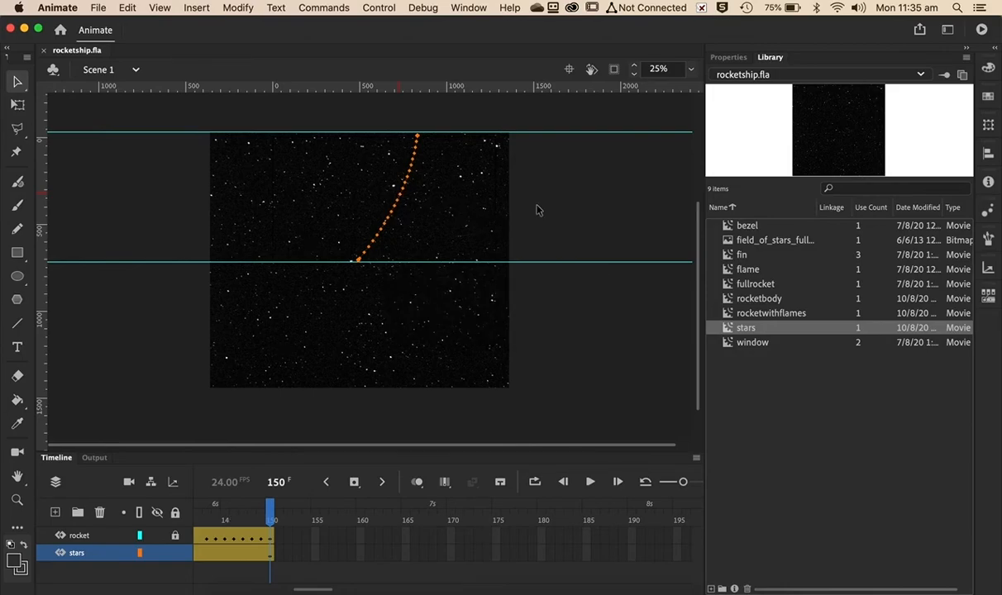
{"action": "key", "text": "super+Return"}
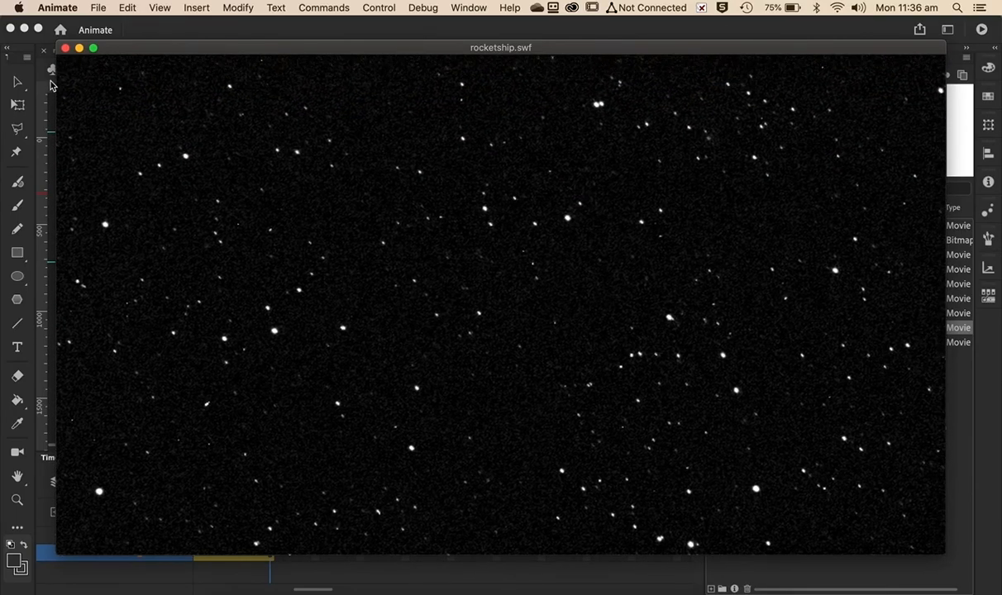
{"action": "left_click", "coordinate": [66, 50]}
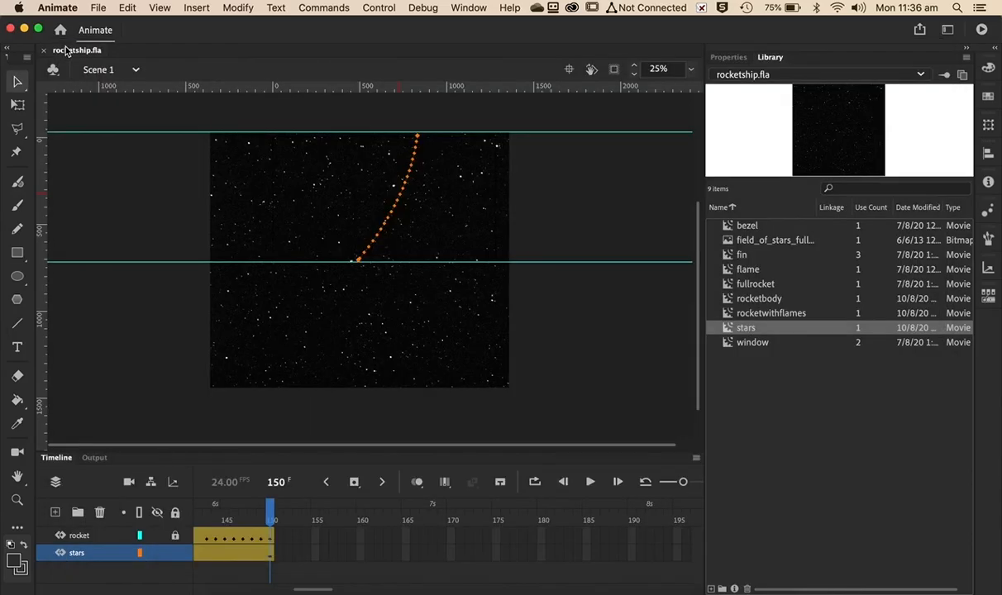
Step: Export the movie in SWF format as rocketshipinstars.swf to the Animate folder and open the exported file from Finder
{"action": "left_click", "coordinate": [96, 7]}
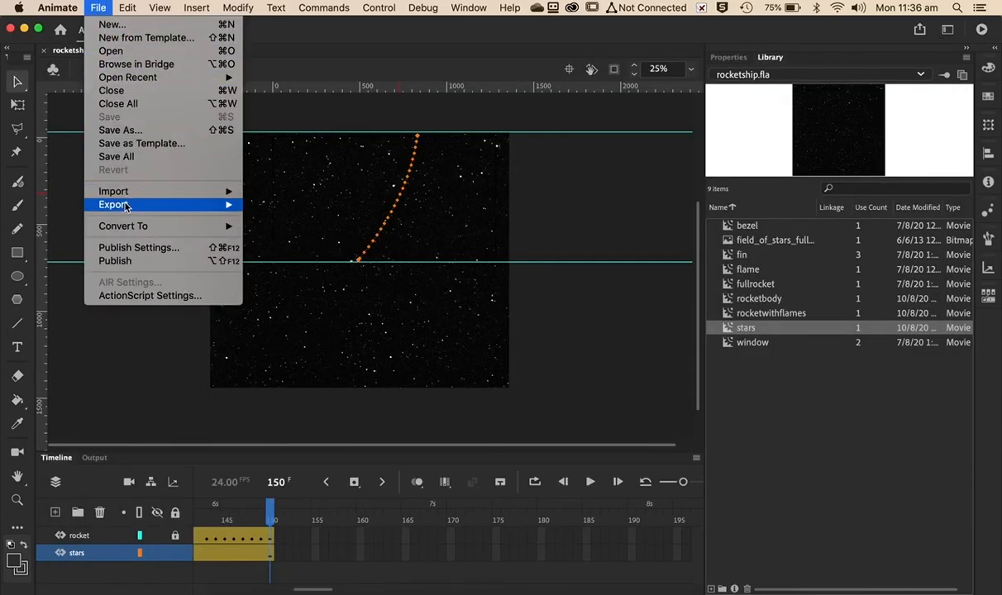
{"action": "mouse_move", "coordinate": [127, 206]}
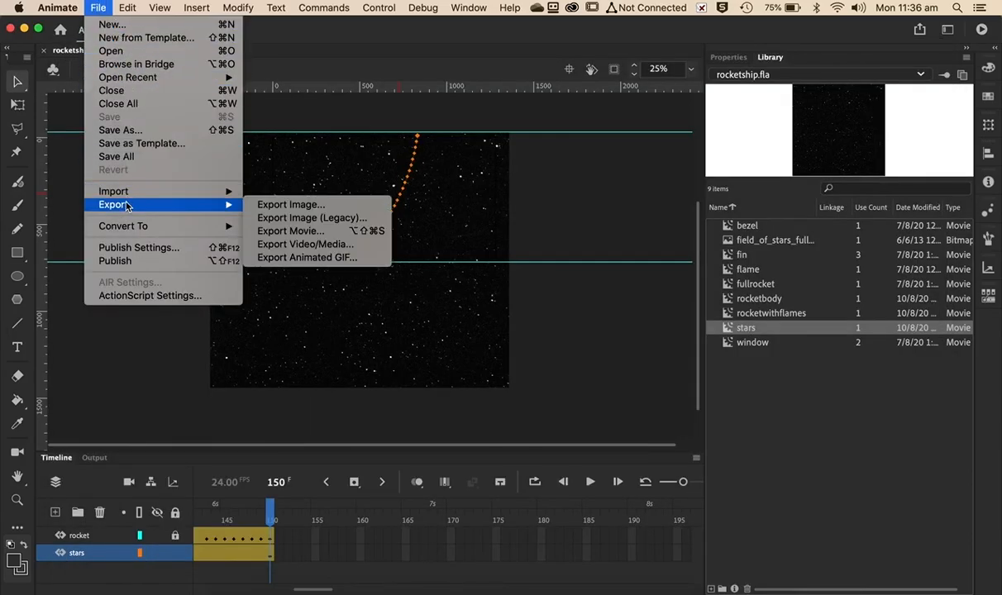
{"action": "left_click", "coordinate": [273, 232]}
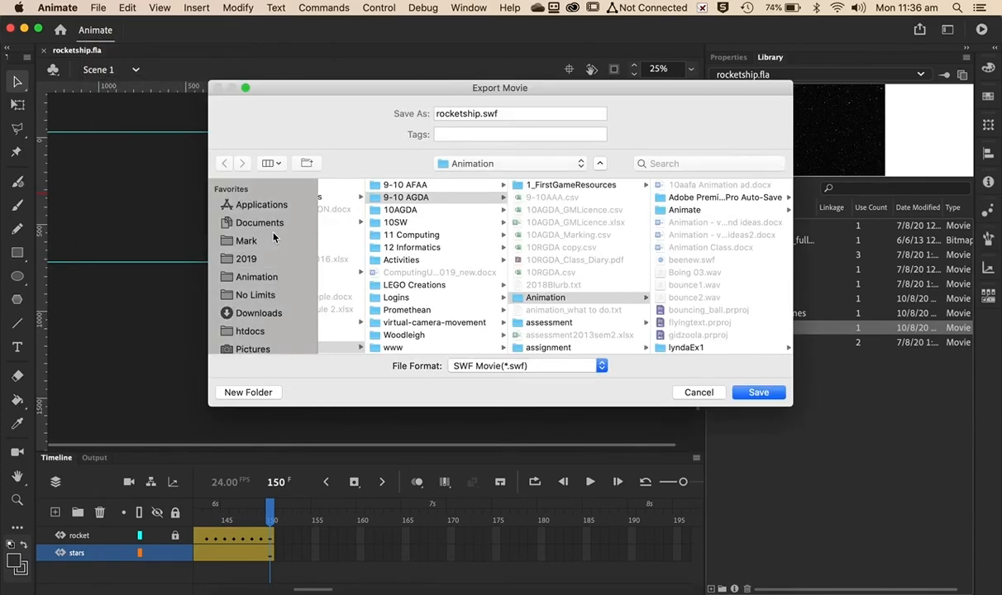
{"action": "left_click", "coordinate": [478, 114]}
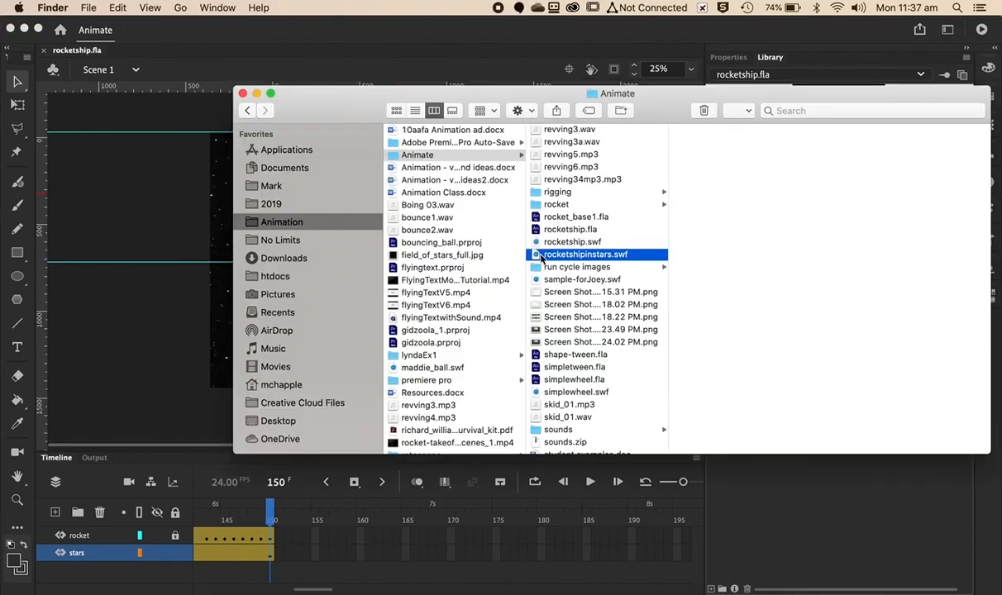
{"action": "double_click", "coordinate": [542, 257]}
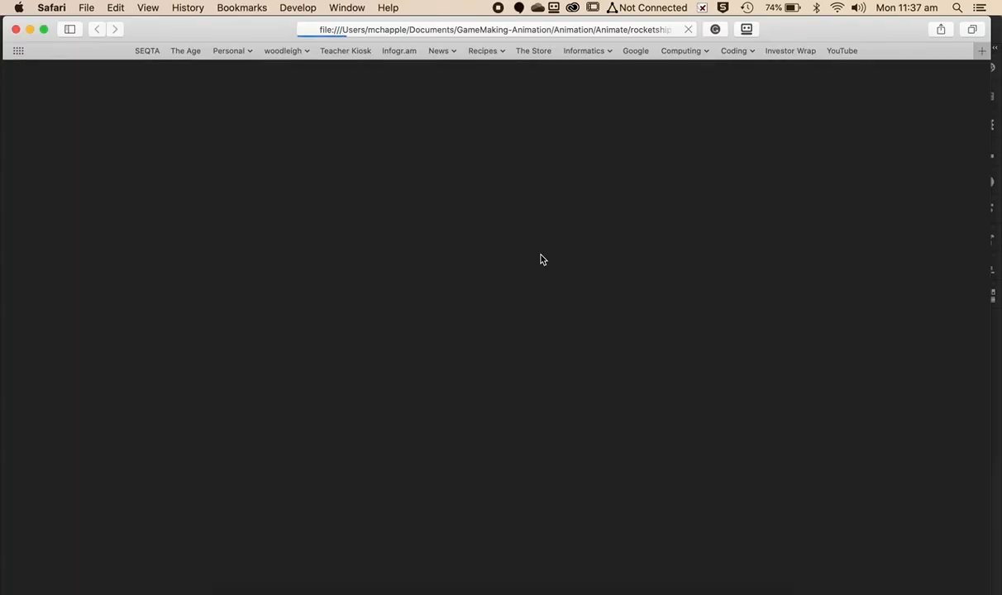